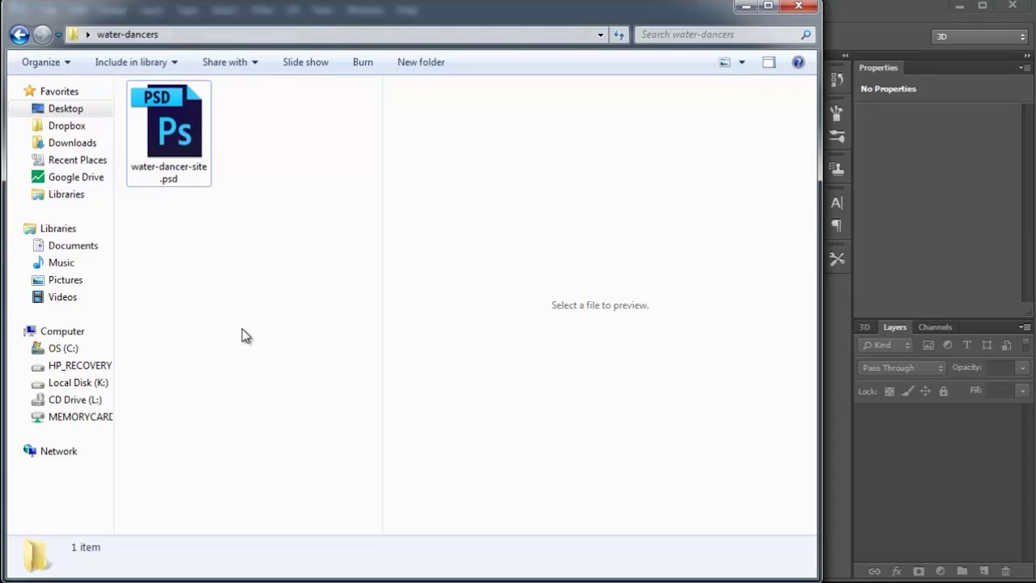
Open water-dancer-site.psd from the water-dancers folder in Photoshop
click(185, 148)
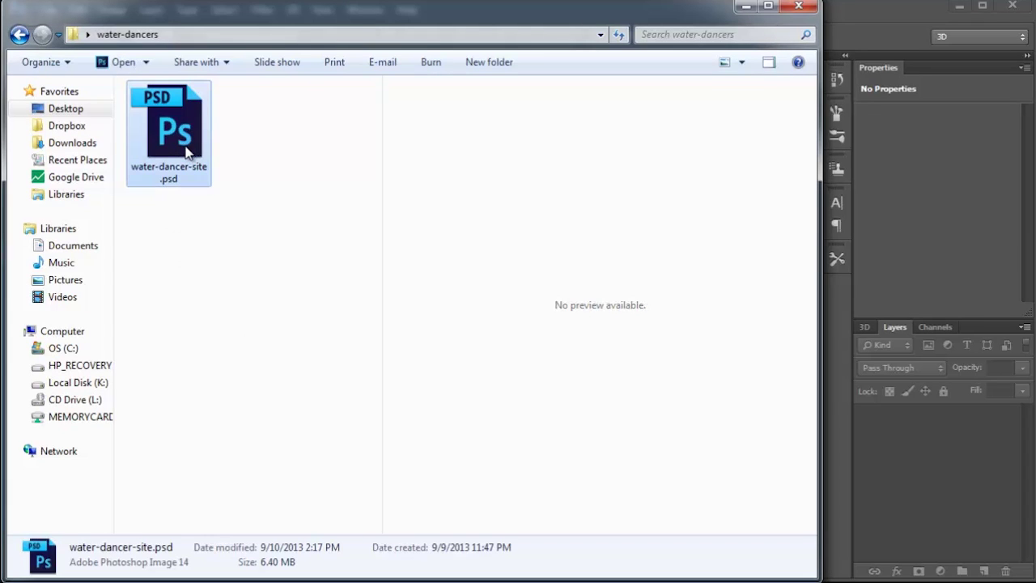
double_click(187, 152)
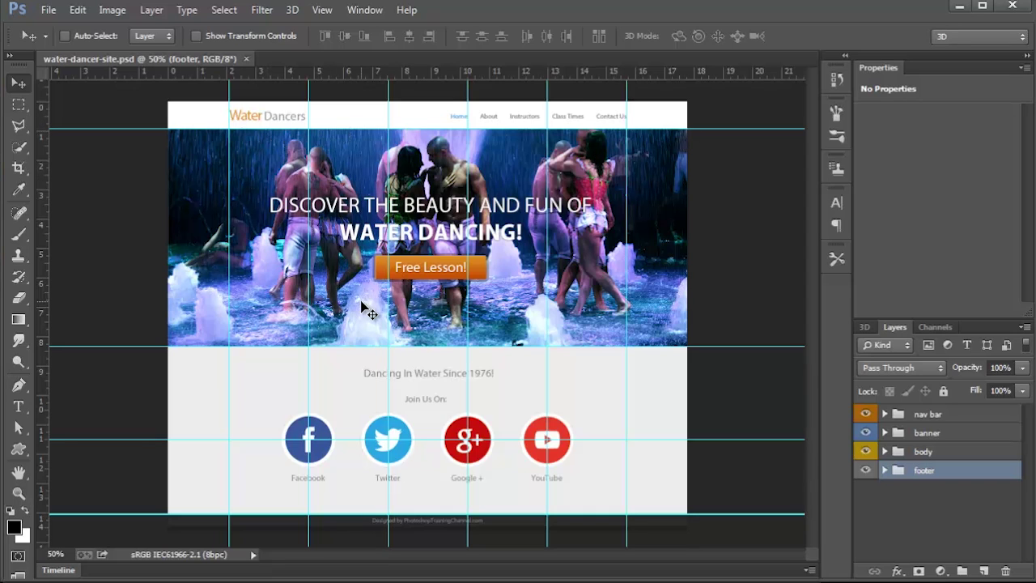
Hide the cyan guides with Ctrl+; and scroll through the Water Dancers mockup
key(ctrl+semicolon)
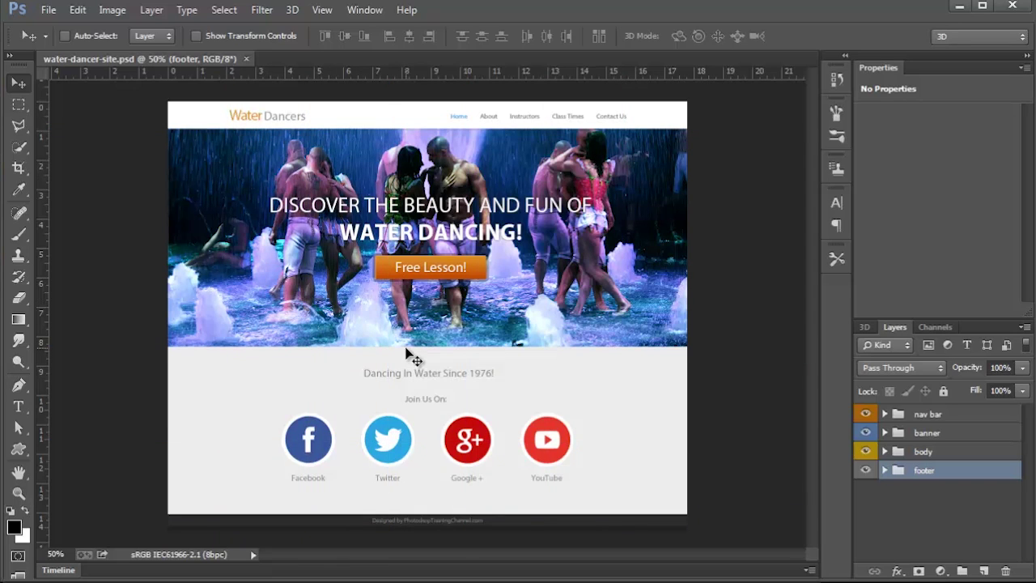
alt+scroll(414, 356, up, 1)
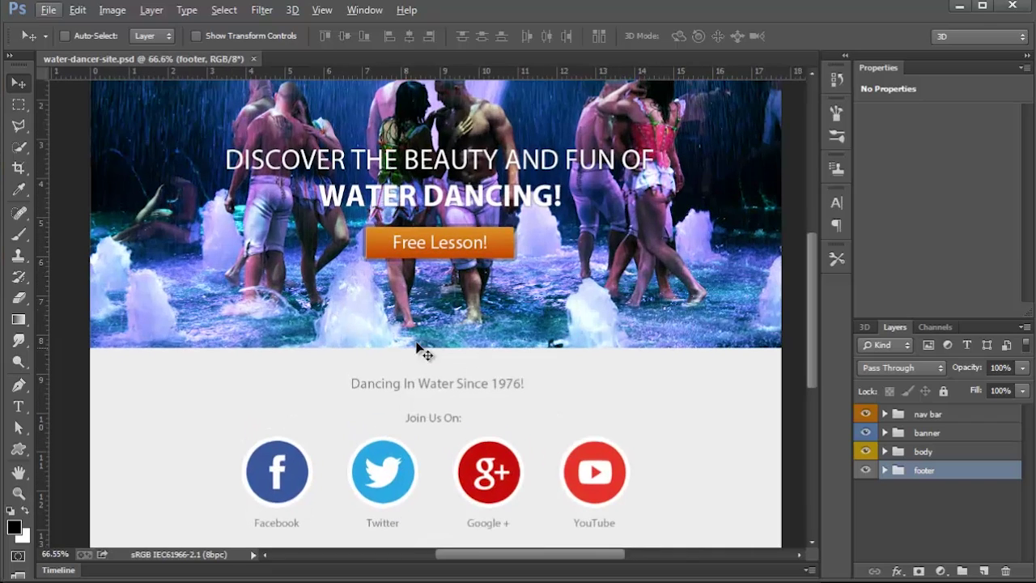
mouse_move(813, 316)
mouse_down()
mouse_move(821, 356)
mouse_move(820, 308)
mouse_up()
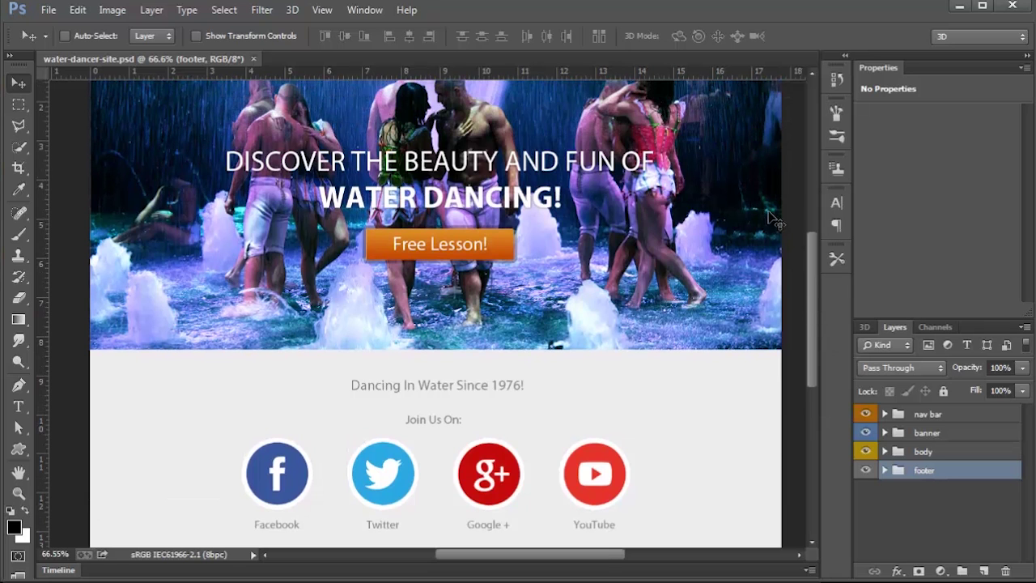
mouse_move(815, 340)
mouse_down()
mouse_move(816, 364)
mouse_move(814, 306)
mouse_up()
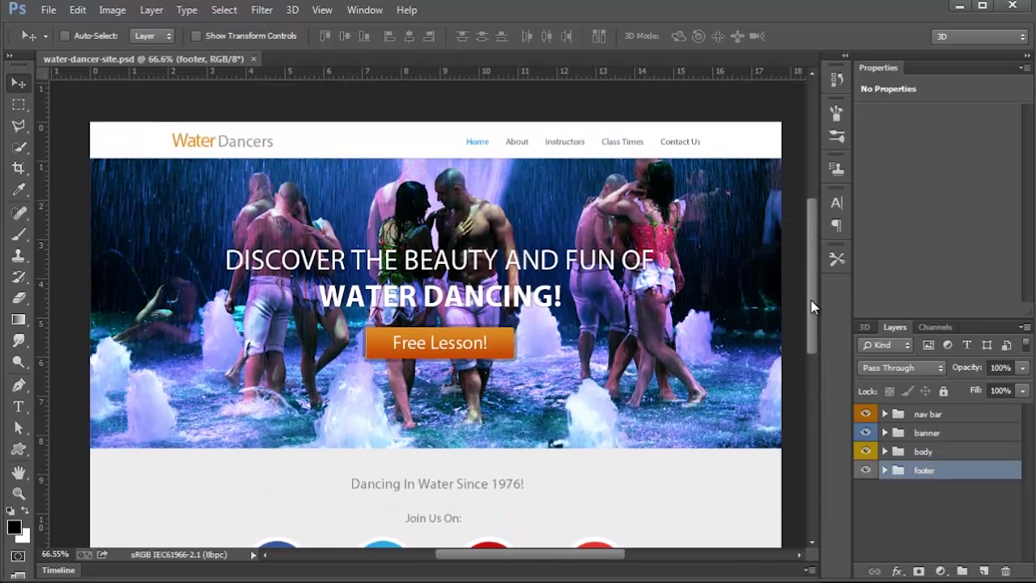
scroll(484, 304, down, 3)
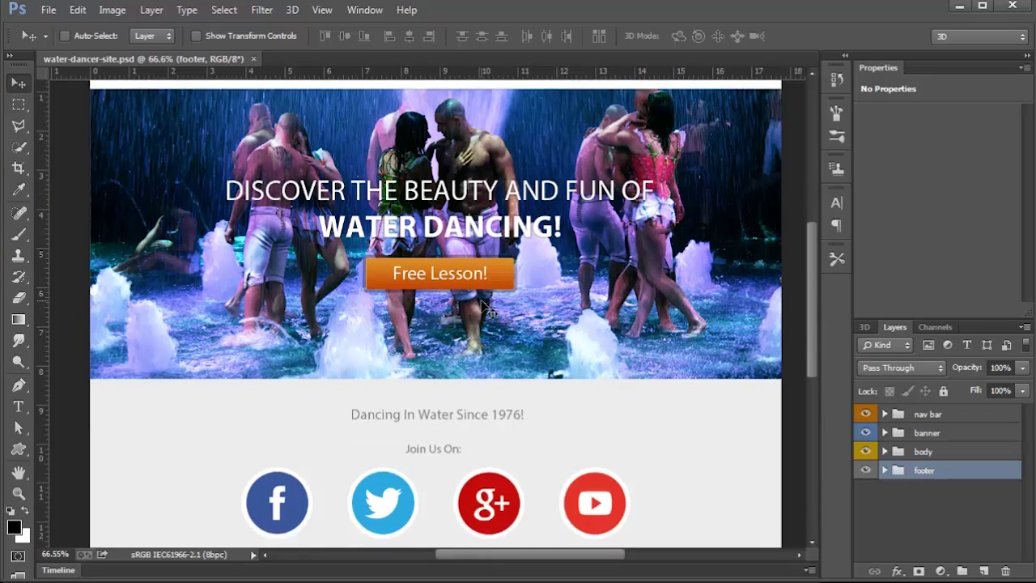
scroll(481, 301, down, 3)
scroll(508, 306, up, 3)
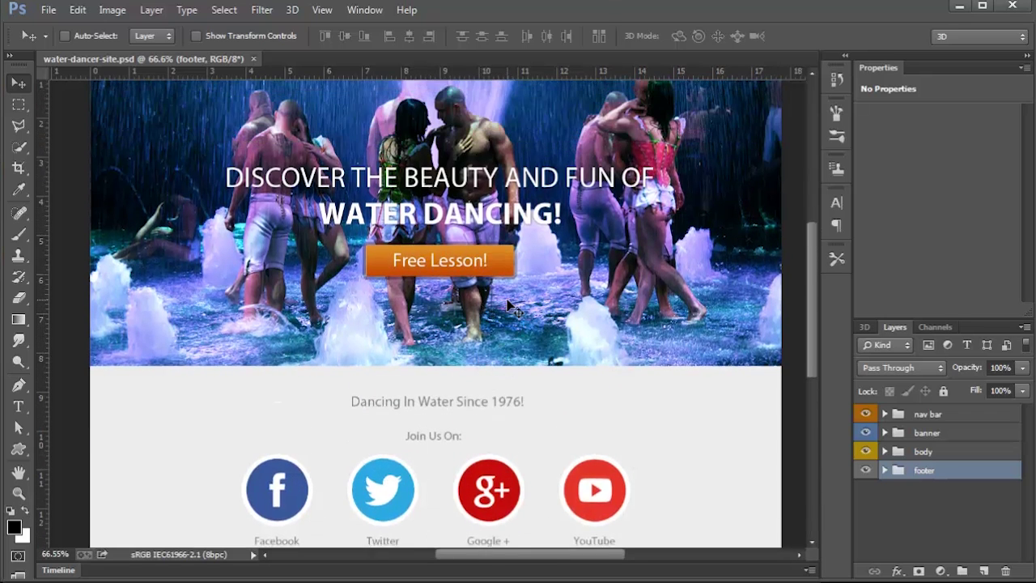
scroll(509, 306, up, 2)
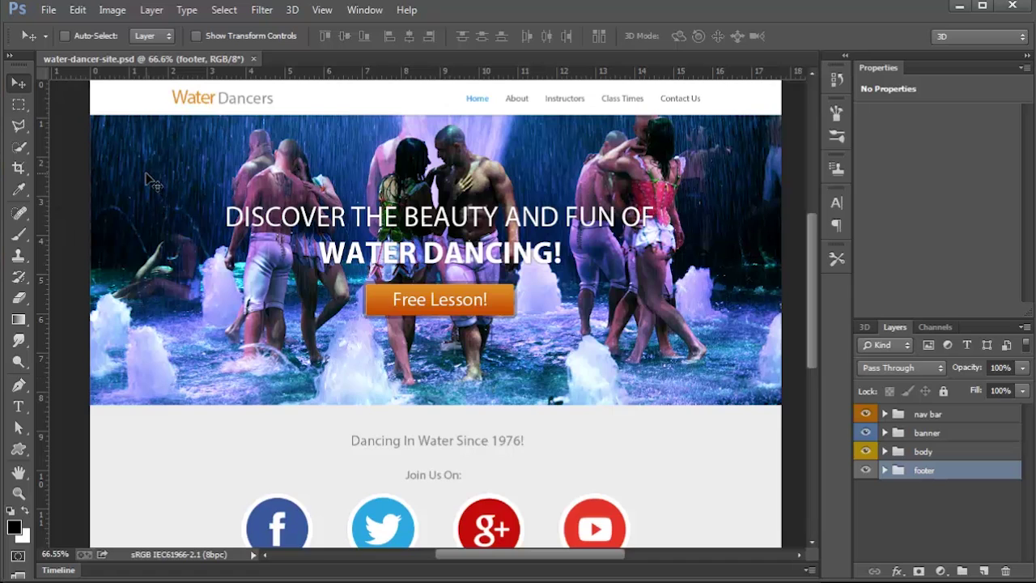
Draw a rectangular marquee around the Water Dancers logo, then deselect and scroll the page
click(18, 104)
drag(162, 86, 292, 113)
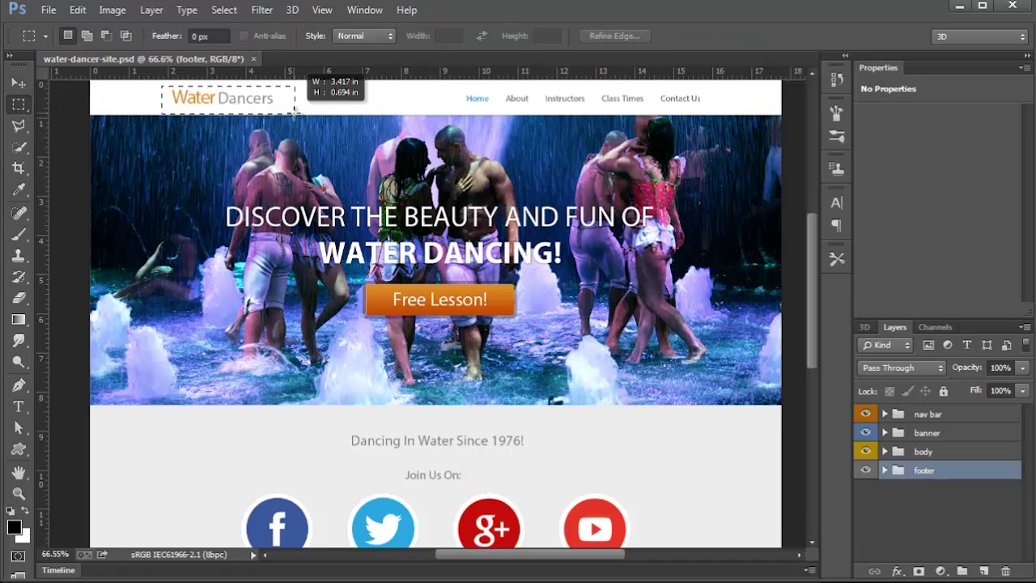
click(267, 119)
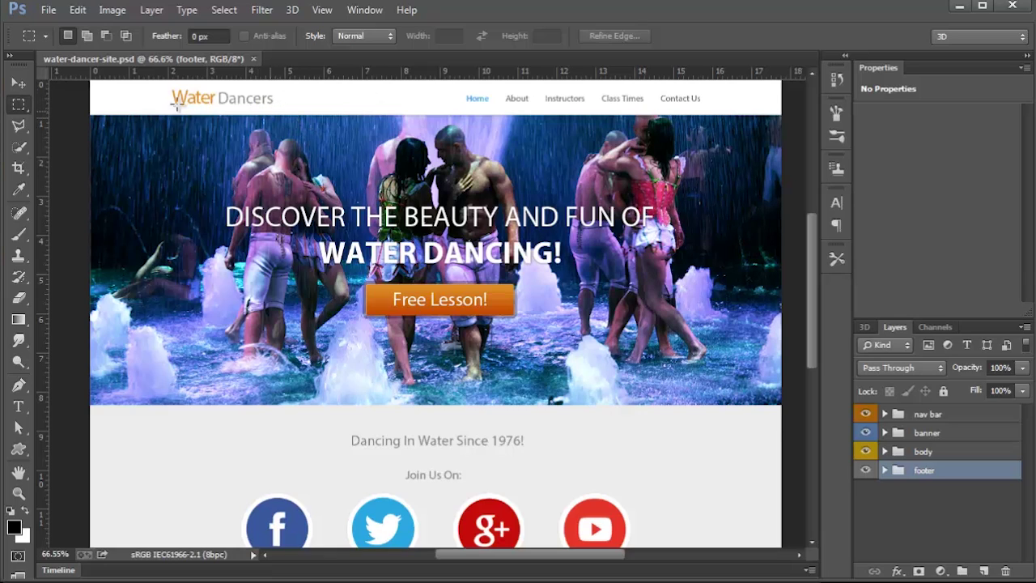
scroll(453, 324, down, 1)
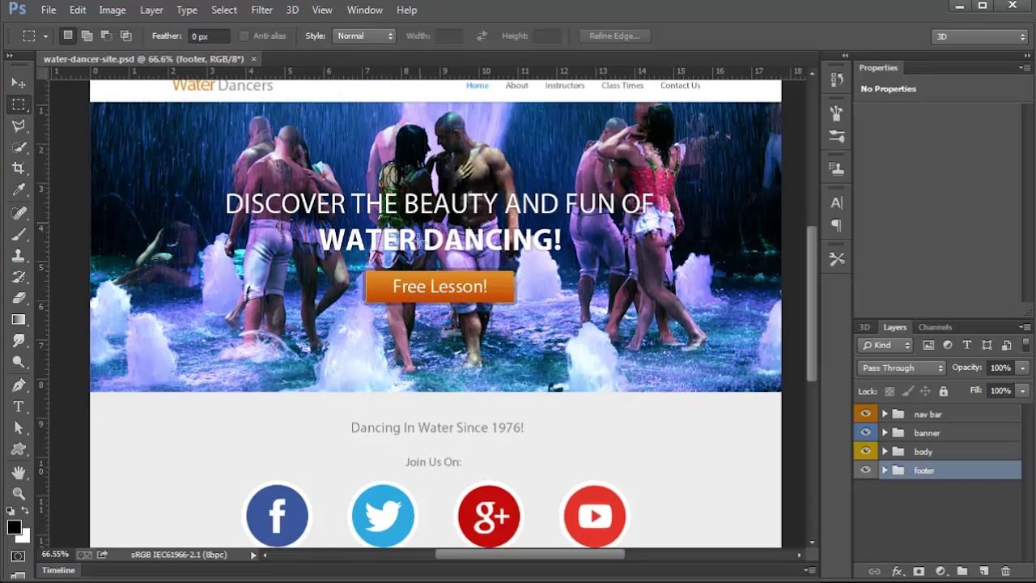
scroll(437, 312, down, 2)
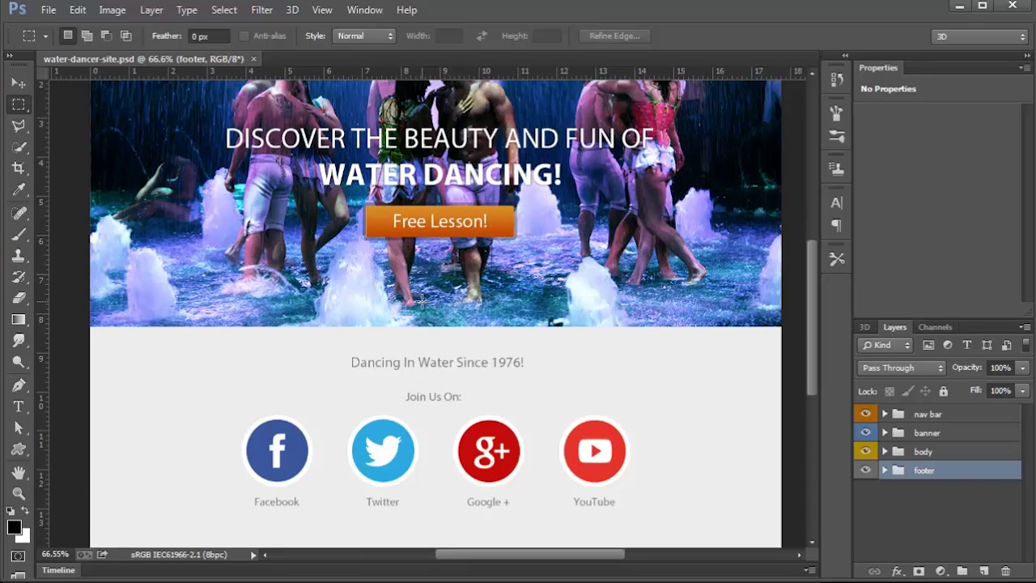
scroll(421, 301, up, 3)
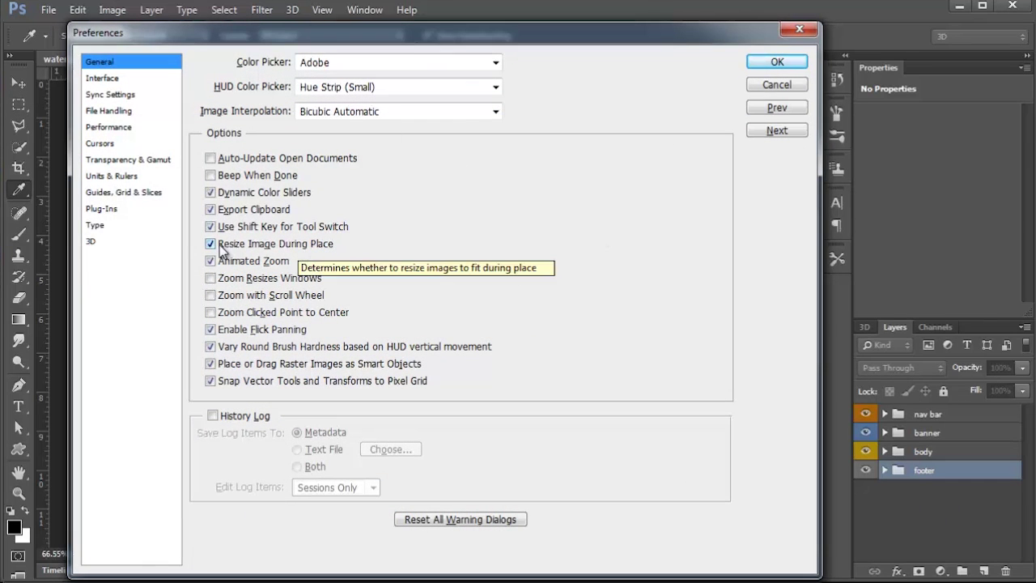
Check Enable Generator in the Plug-Ins preferences and accept
click(108, 212)
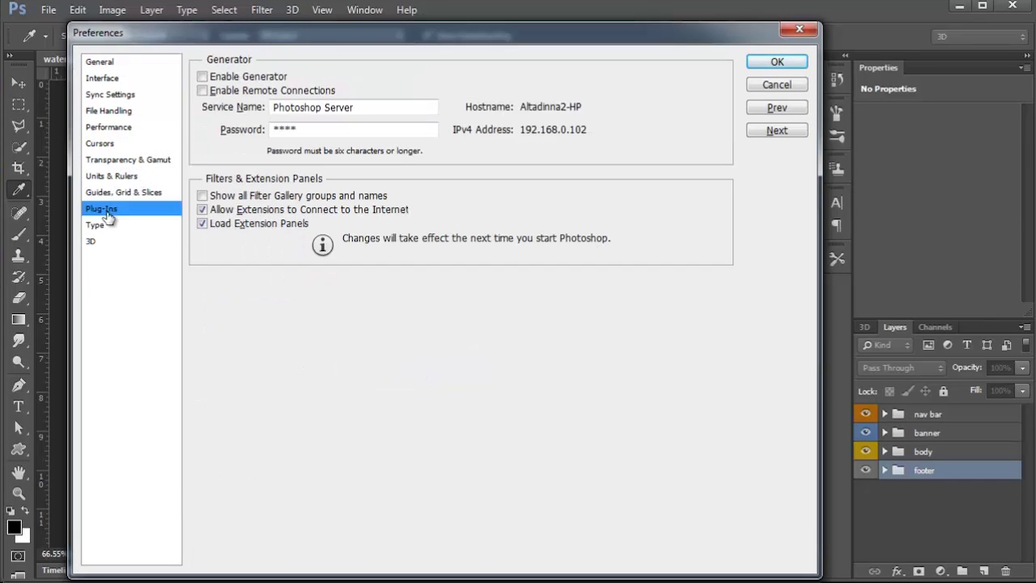
click(202, 78)
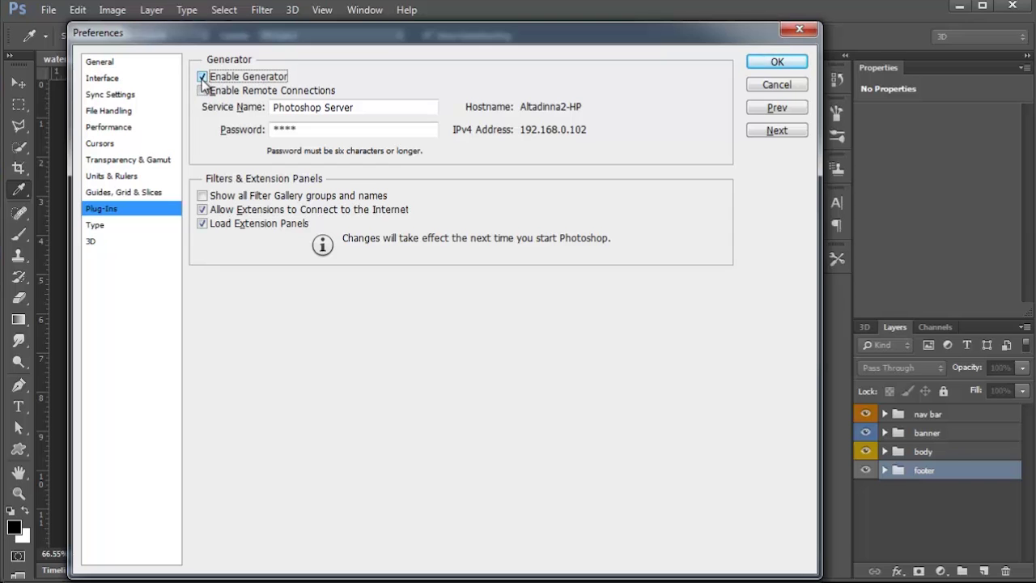
click(777, 61)
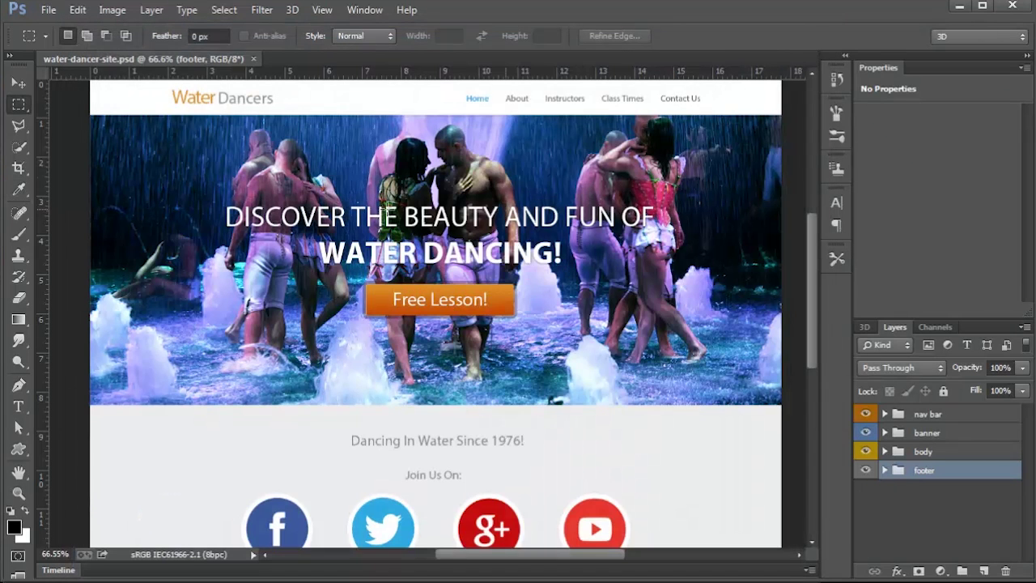
Turn on File > Generate > Image Assets and confirm it shows as checked
click(49, 10)
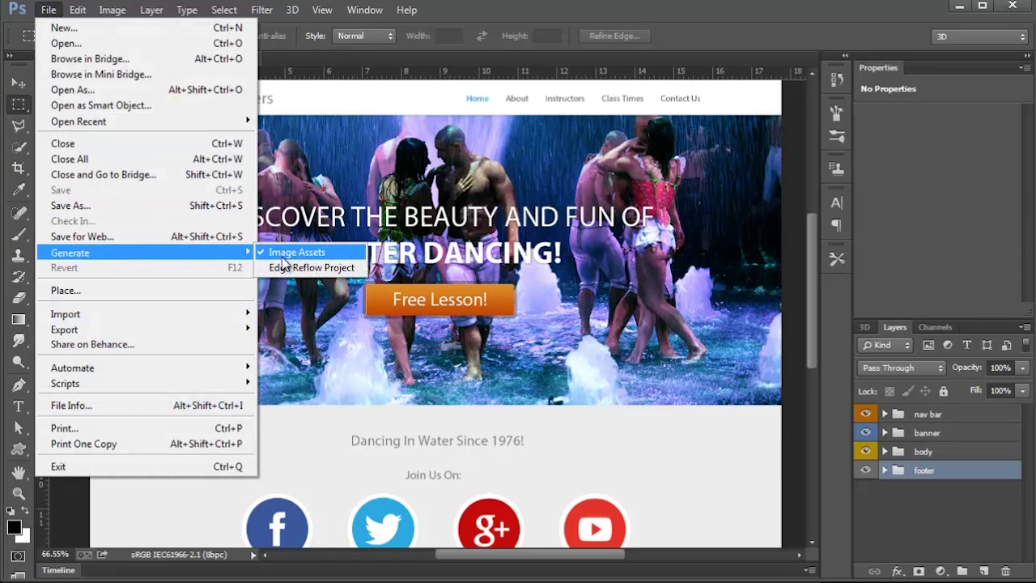
mouse_move(70, 253)
click(415, 190)
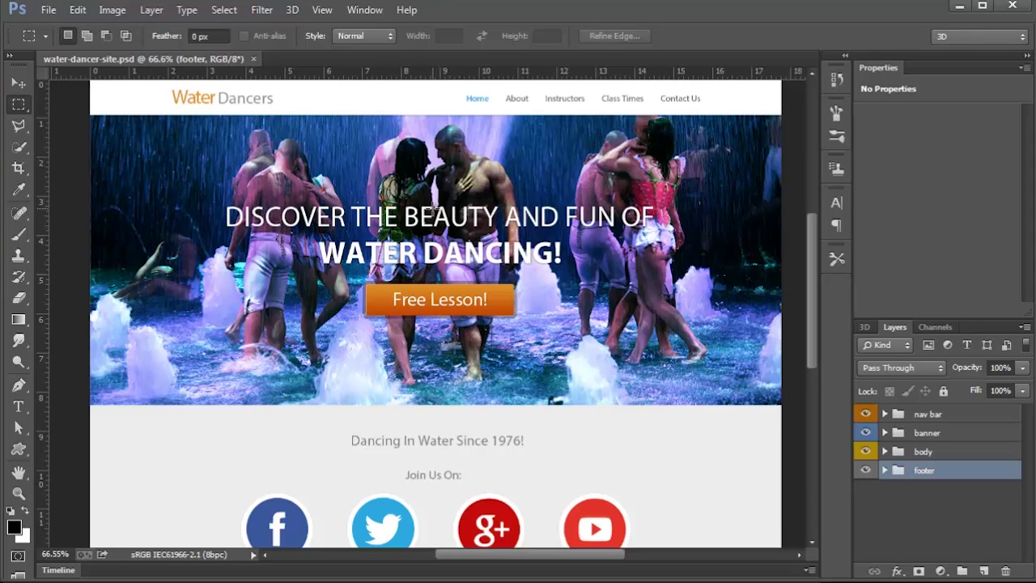
click(48, 10)
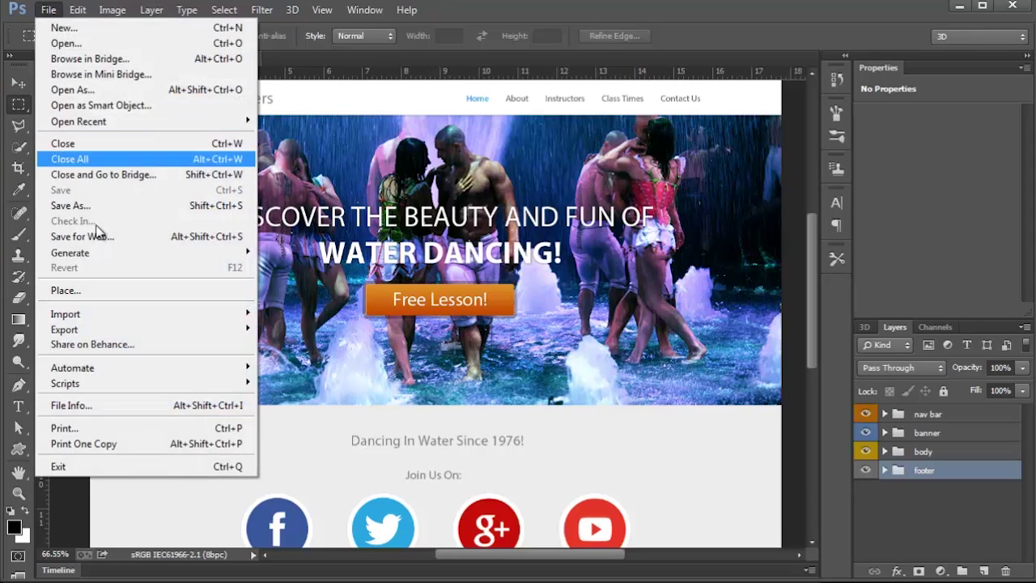
click(484, 187)
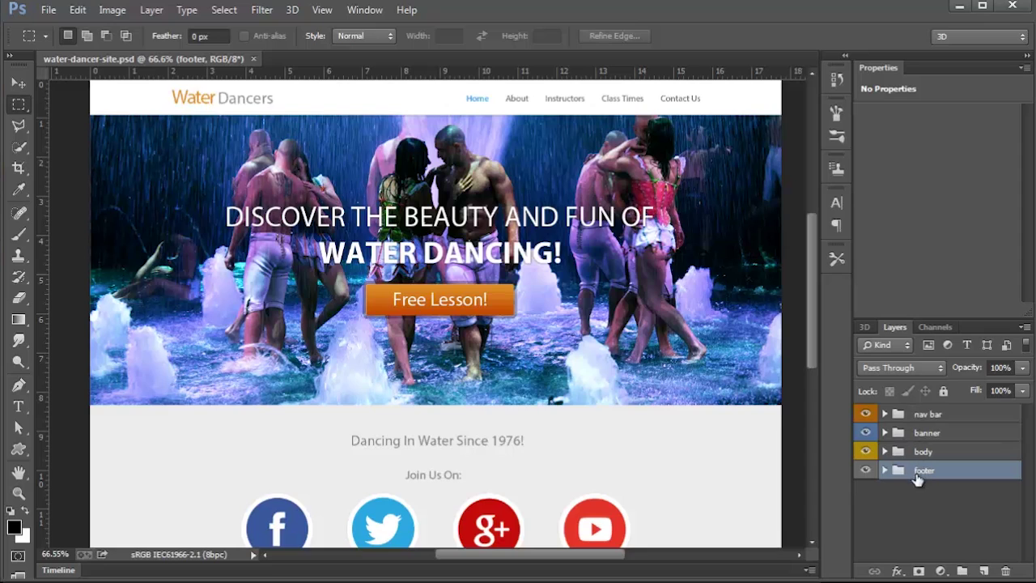
click(884, 472)
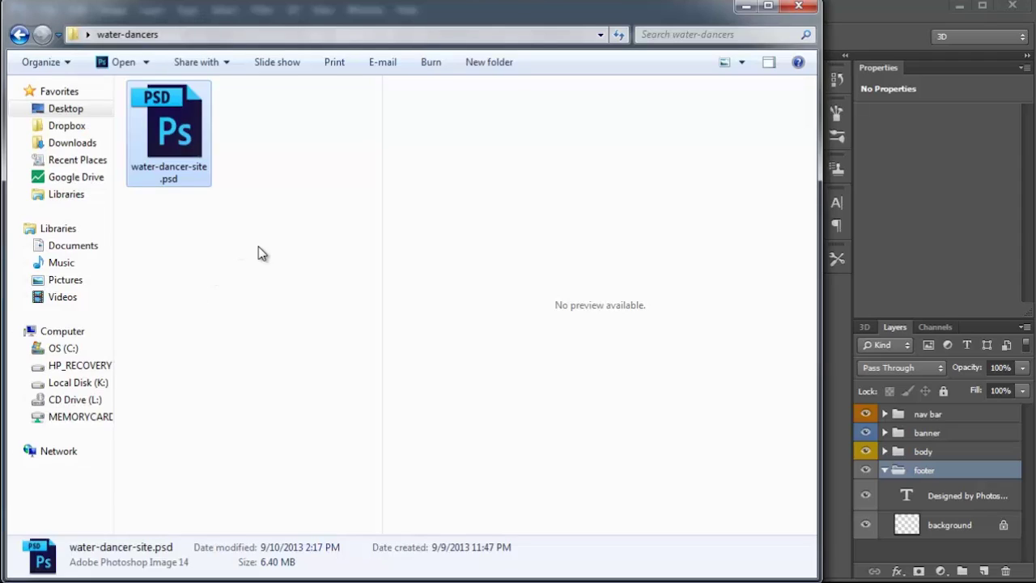
click(258, 246)
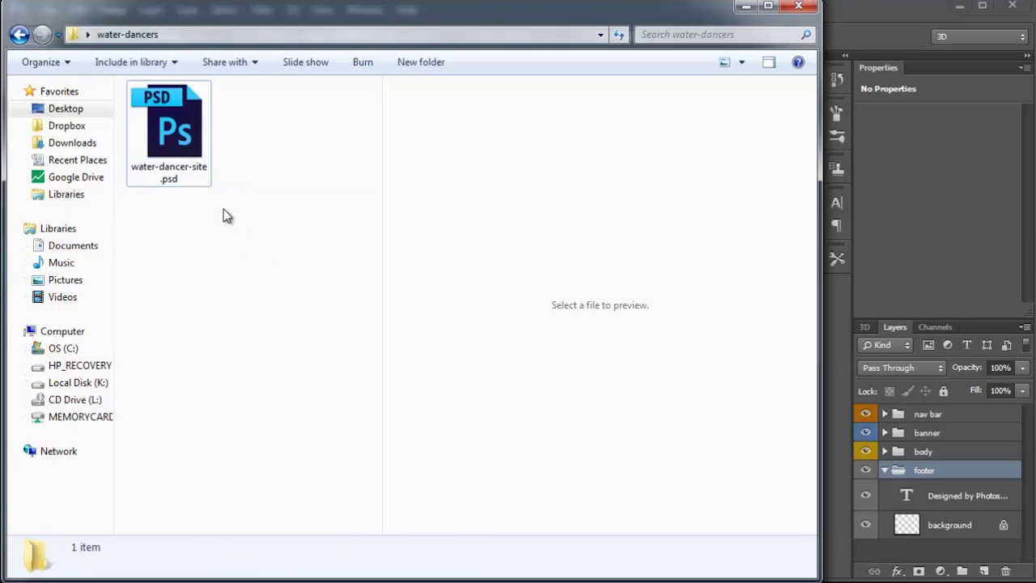
click(747, 8)
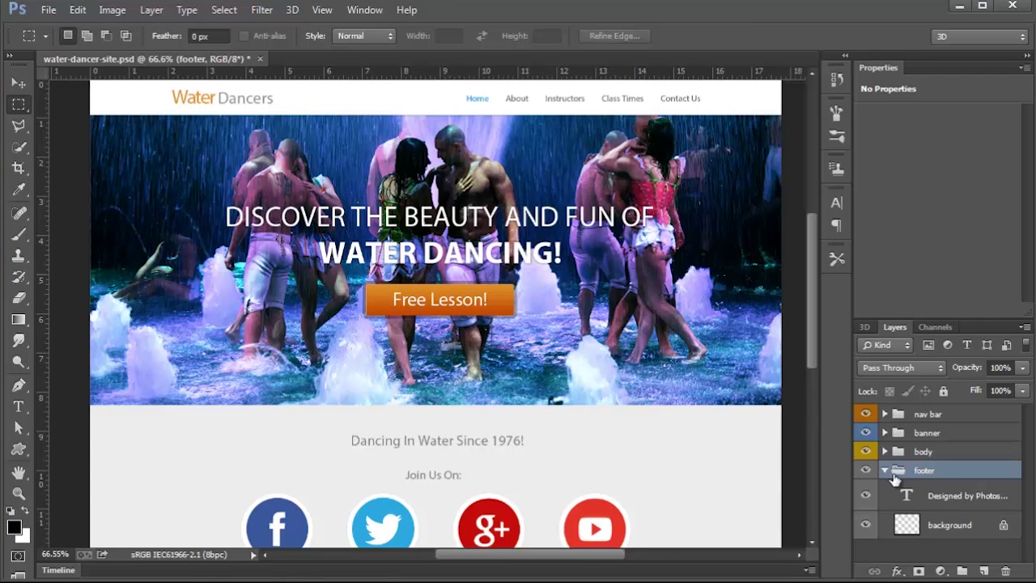
click(885, 470)
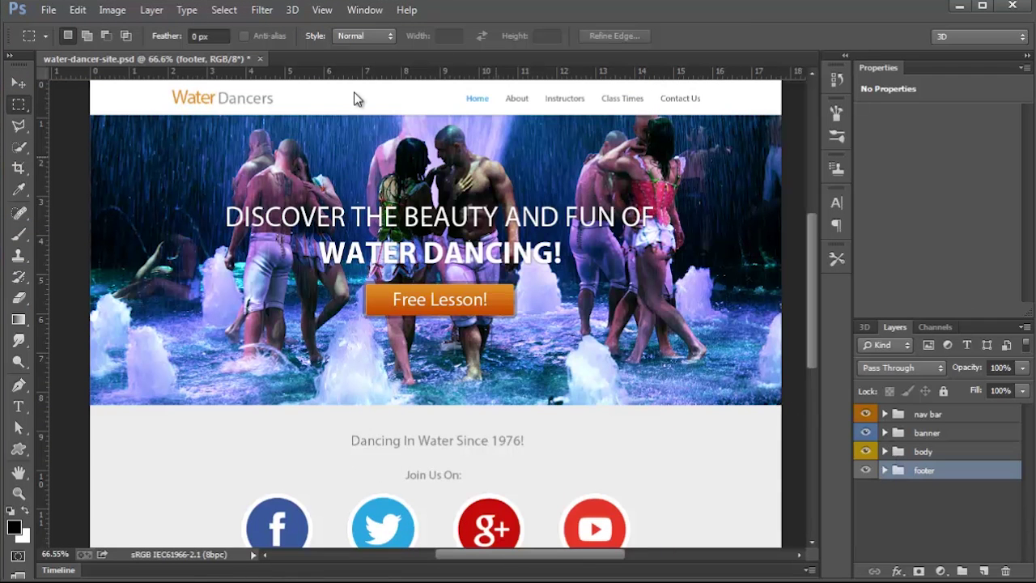
click(885, 413)
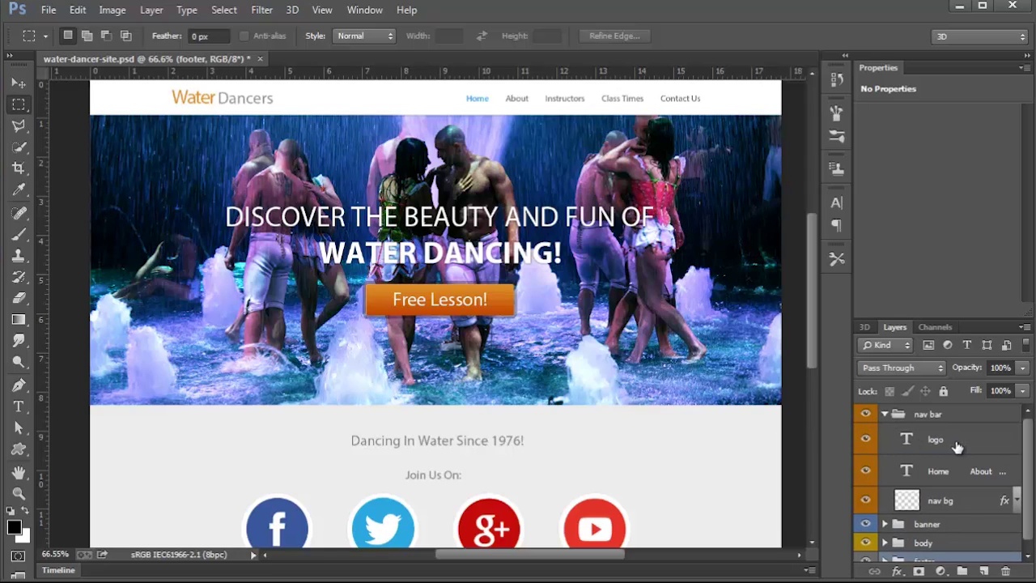
Rename the nav bar group's logo layer to 'logo.jpg' for JPEG export
click(958, 448)
click(865, 441)
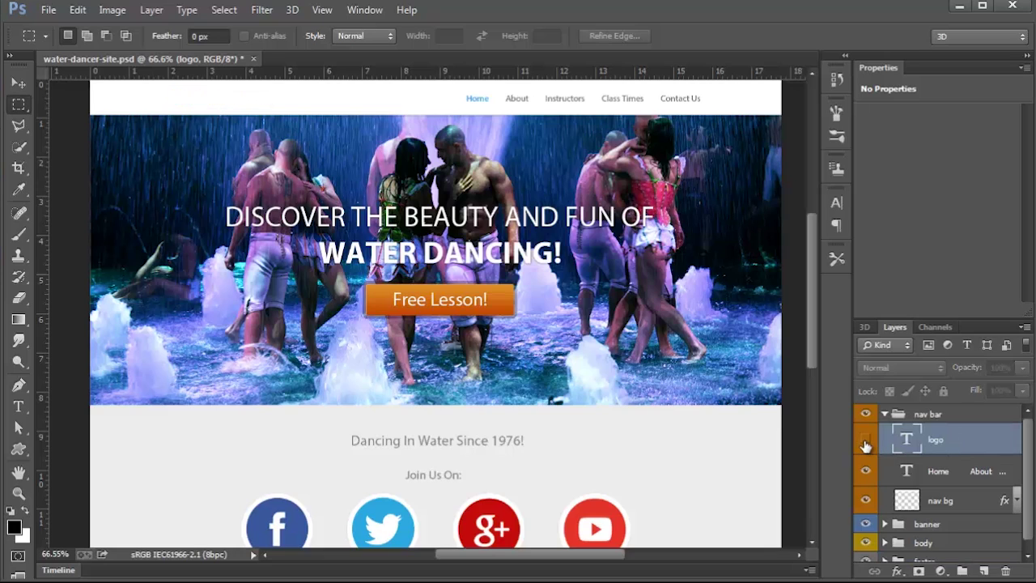
double_click(936, 441)
text(logo)
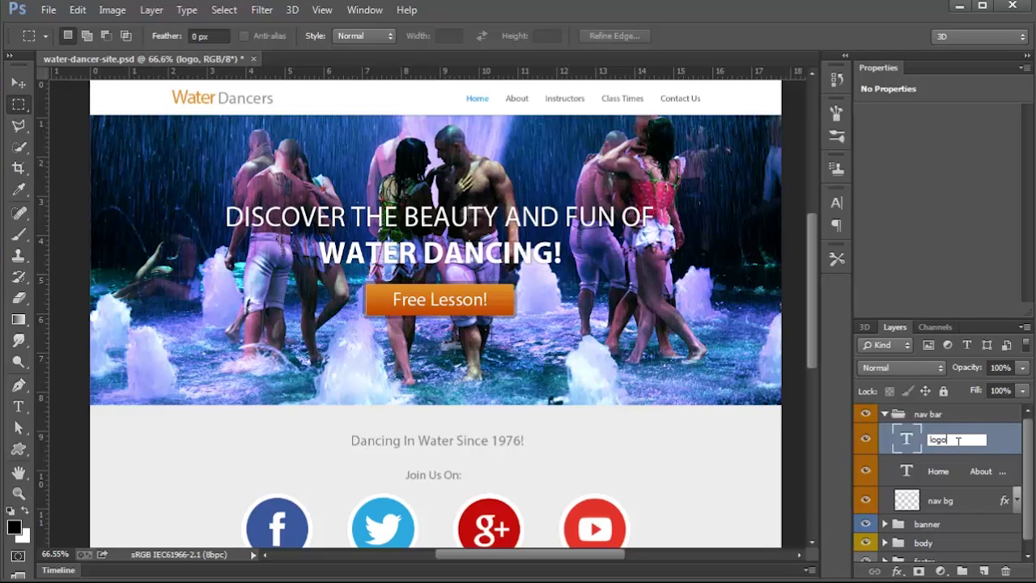
text(.j)
text(pg)
key(Return)
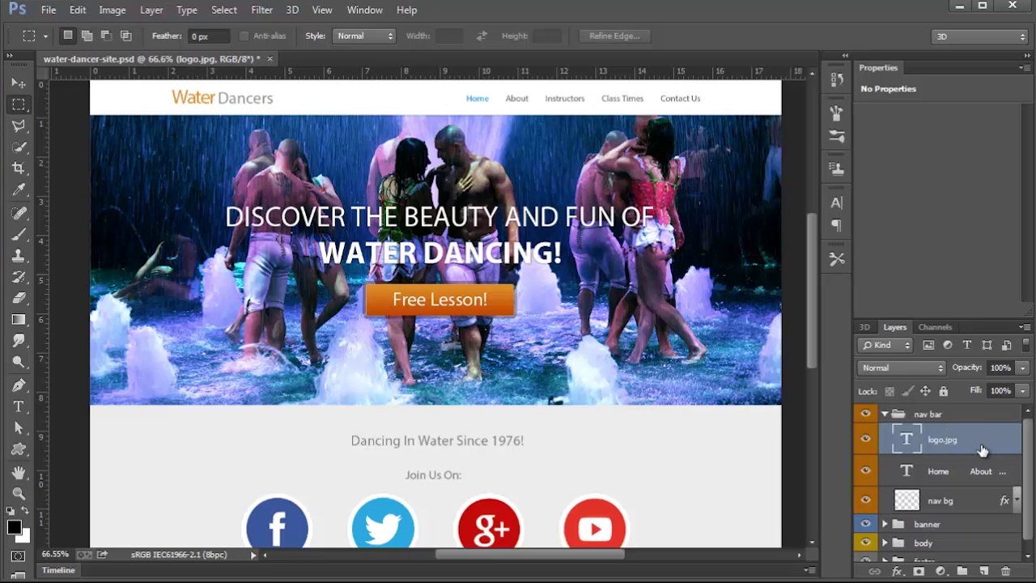
key(alt+Tab)
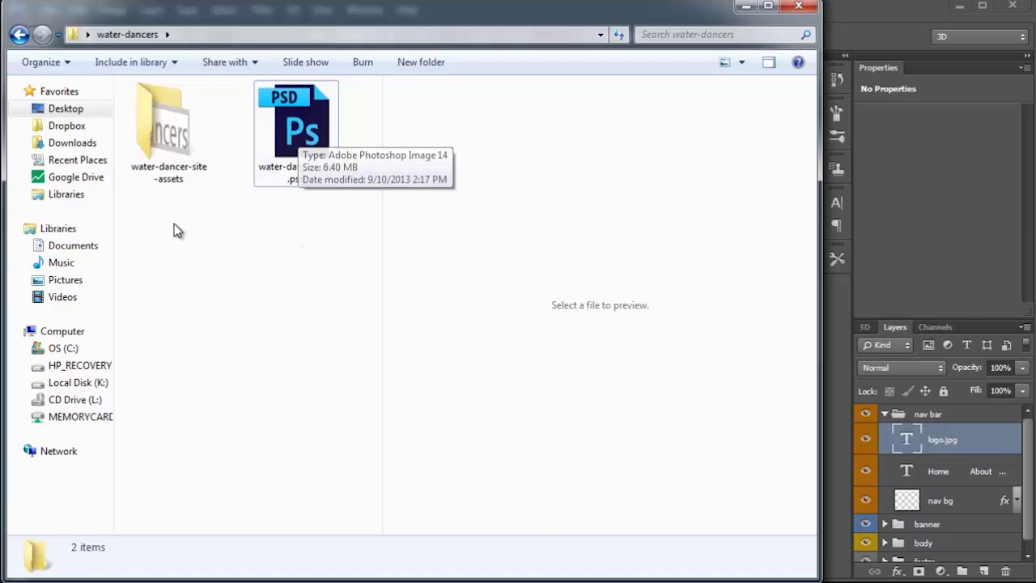
mouse_move(168, 134)
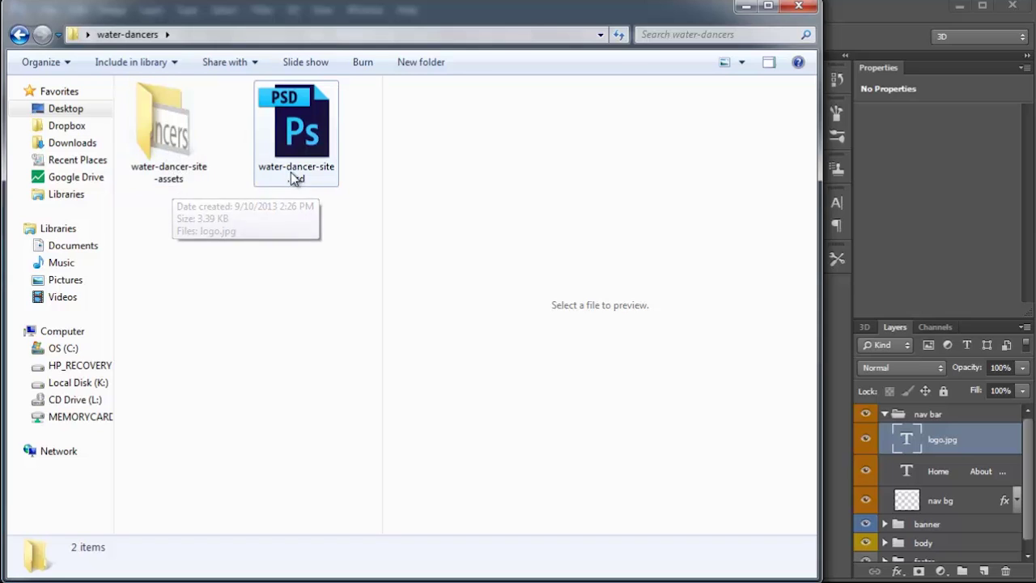
Preview the exported 187×25 logo.jpg in water-dancer-site-assets, then minimize Explorer
double_click(157, 152)
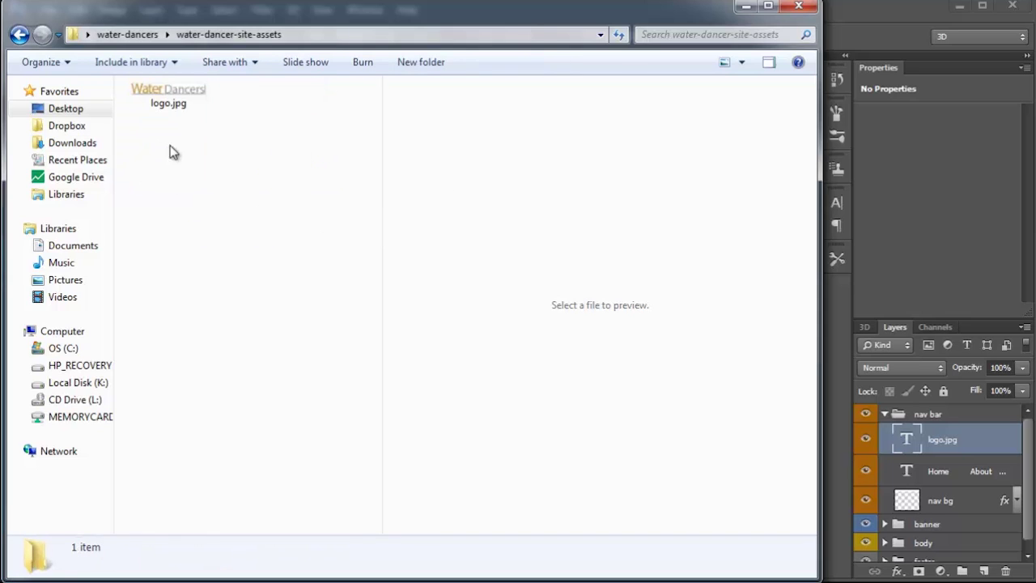
click(172, 102)
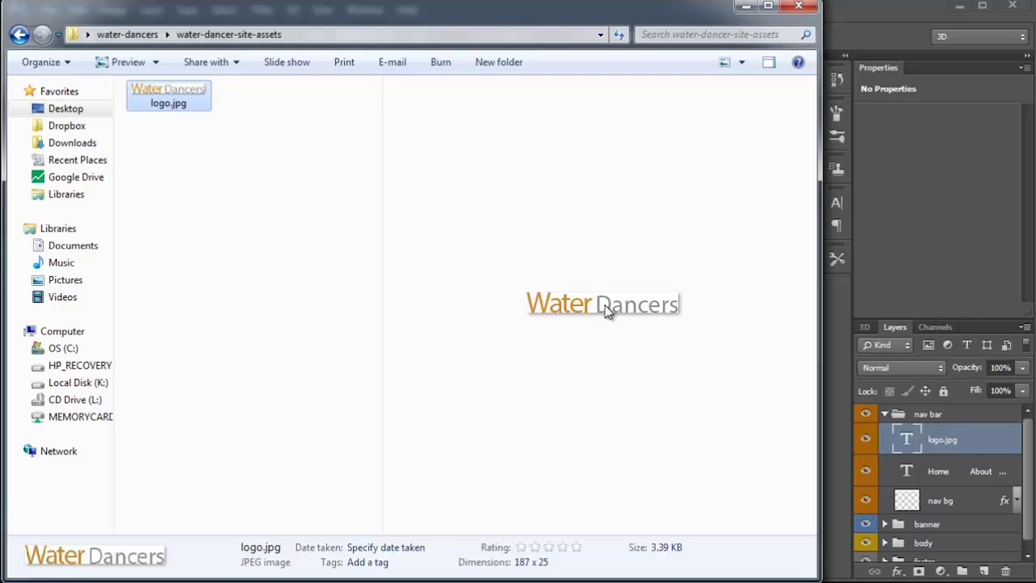
click(746, 8)
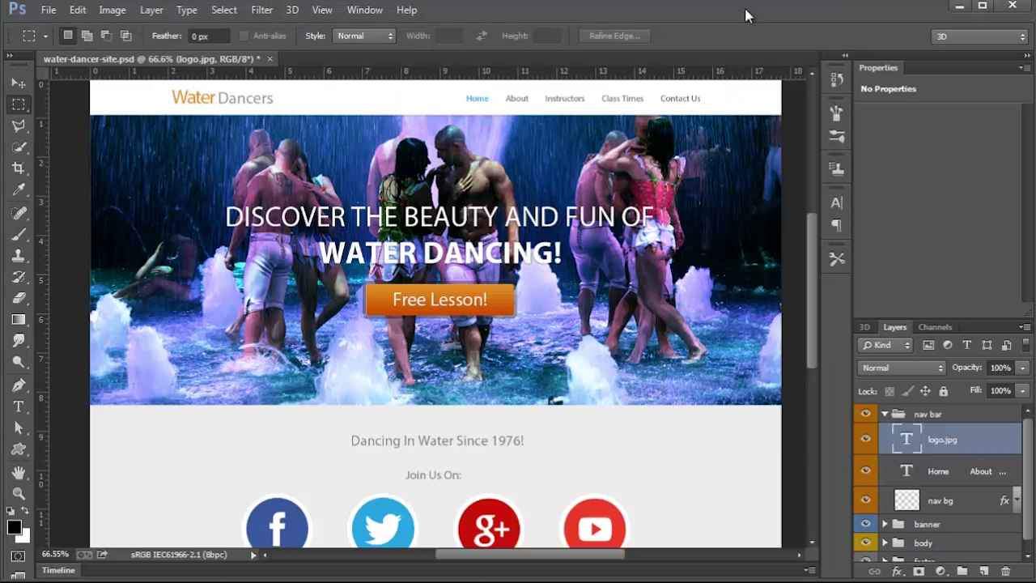
Replace the 'jpg' extension in the logo.jpg layer name with 'pn'
double_click(941, 440)
click(949, 440)
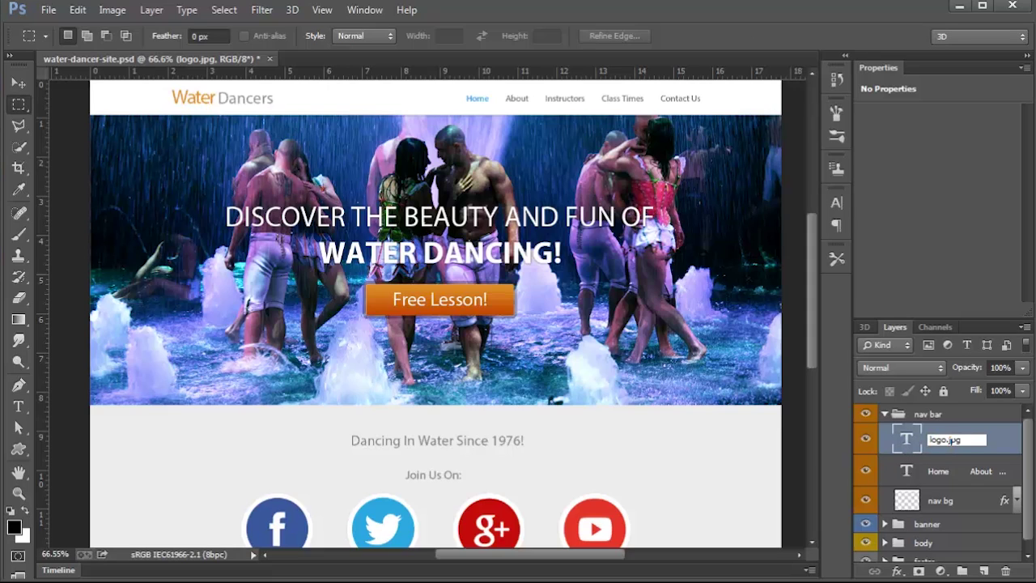
drag(949, 440, 963, 440)
text(pn)
Commit the layer name logo.png so the assets folder regenerates it as PNG
key(Return)
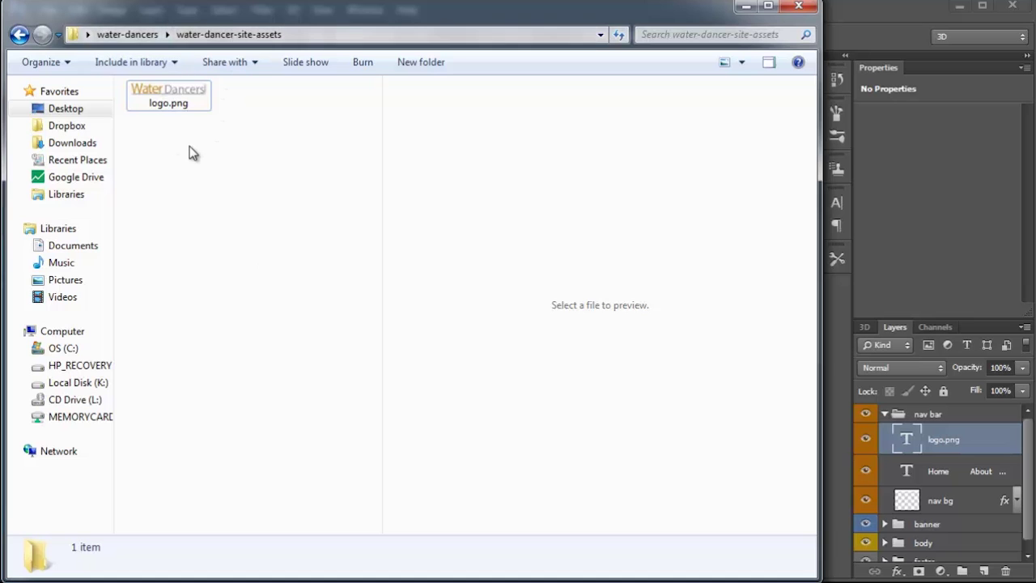
Make the logo's 'Water' text blue using a colour sampled from the photo
click(168, 93)
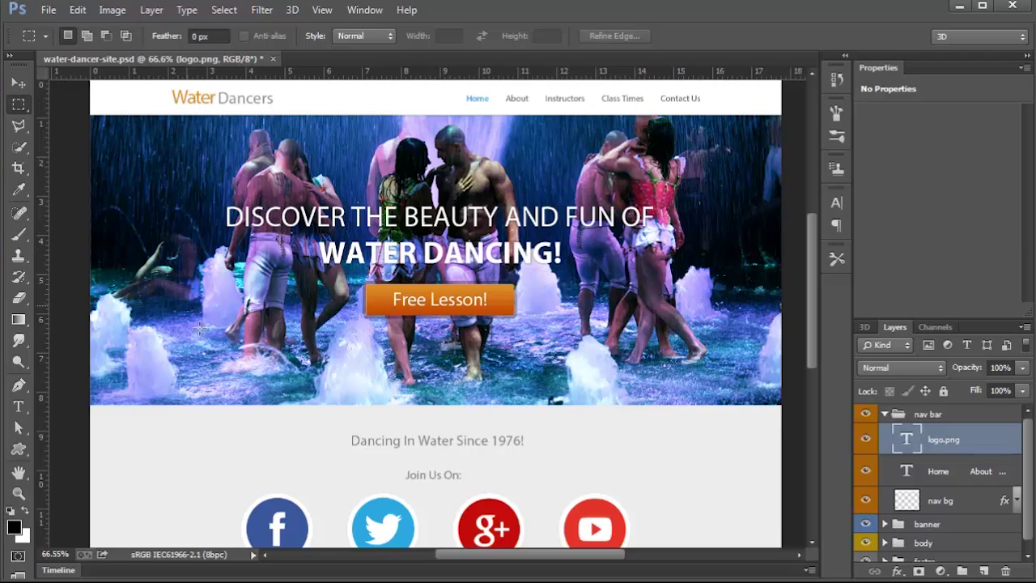
click(19, 406)
double_click(186, 98)
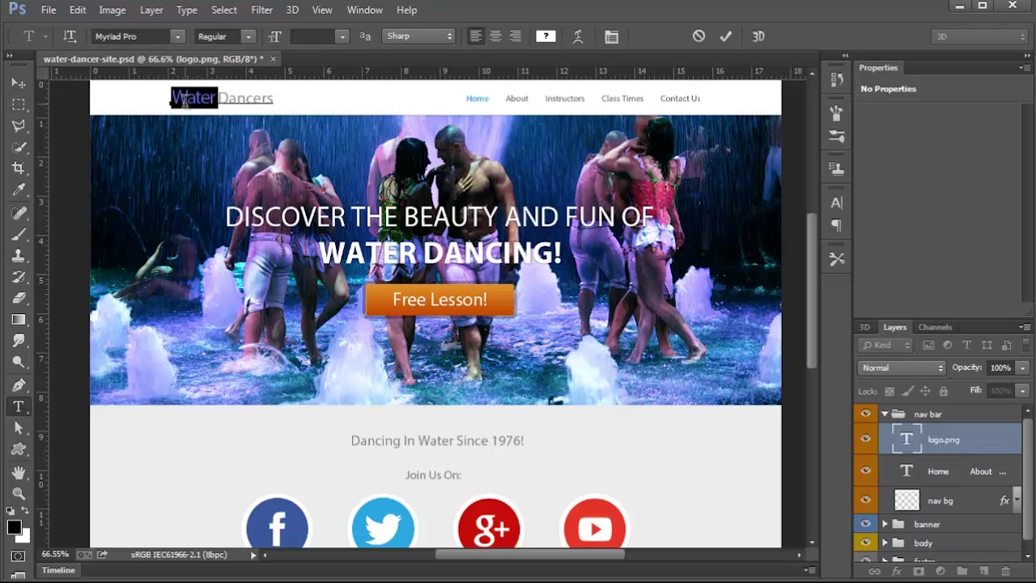
click(546, 35)
click(298, 311)
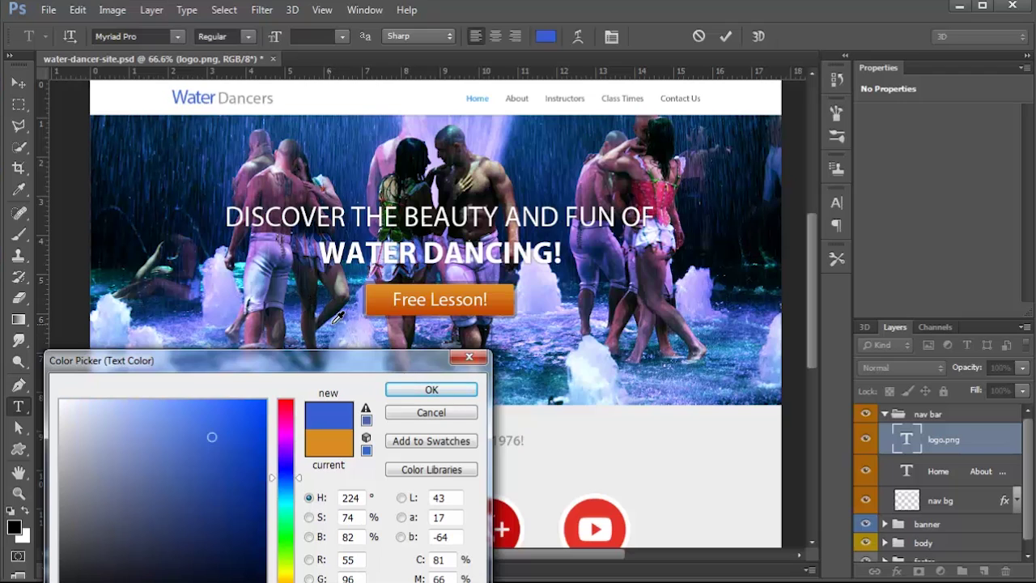
mouse_move(289, 326)
mouse_down()
mouse_move(306, 329)
mouse_move(180, 313)
mouse_up()
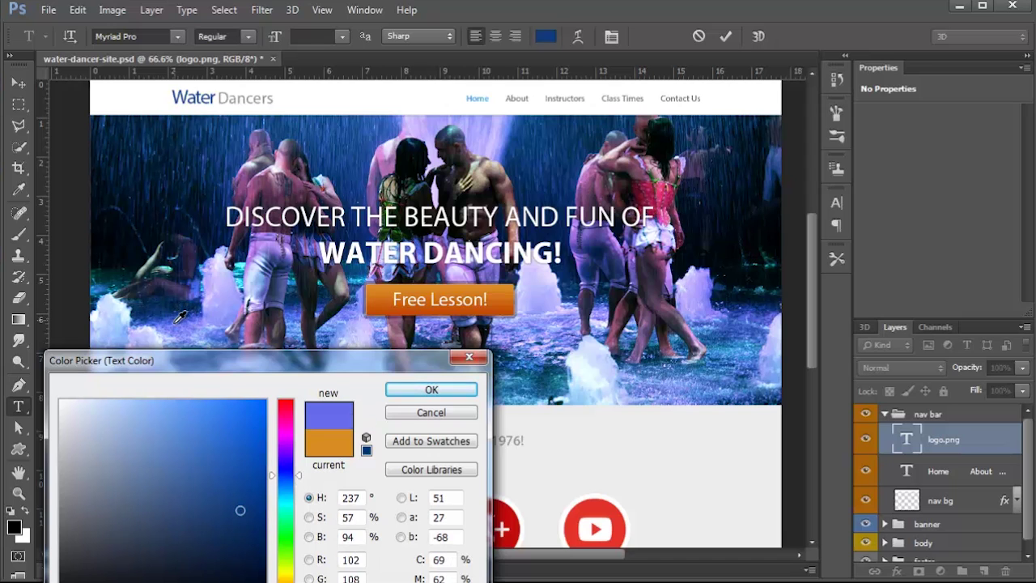
drag(179, 312, 199, 314)
click(414, 392)
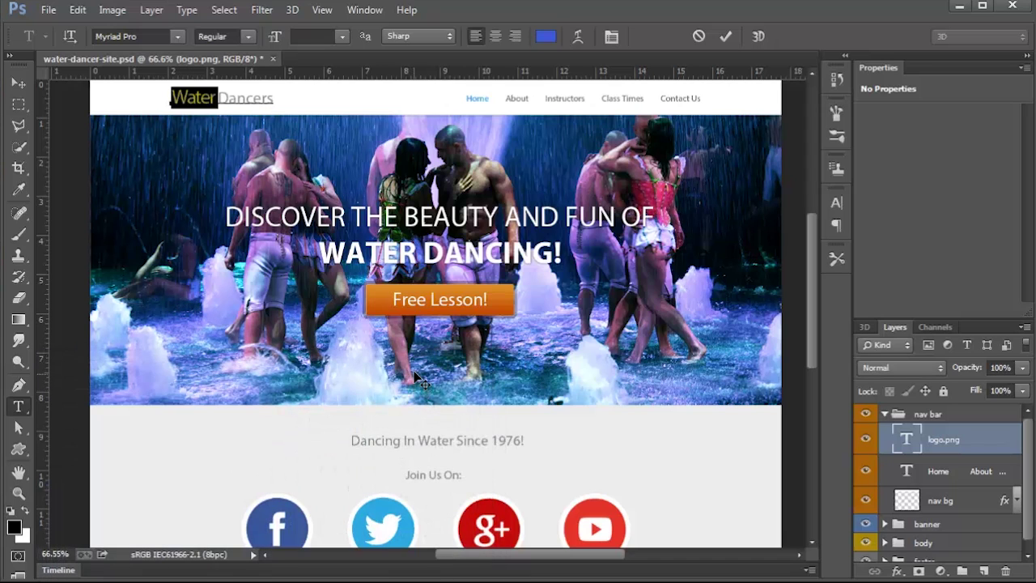
key(ctrl+Return)
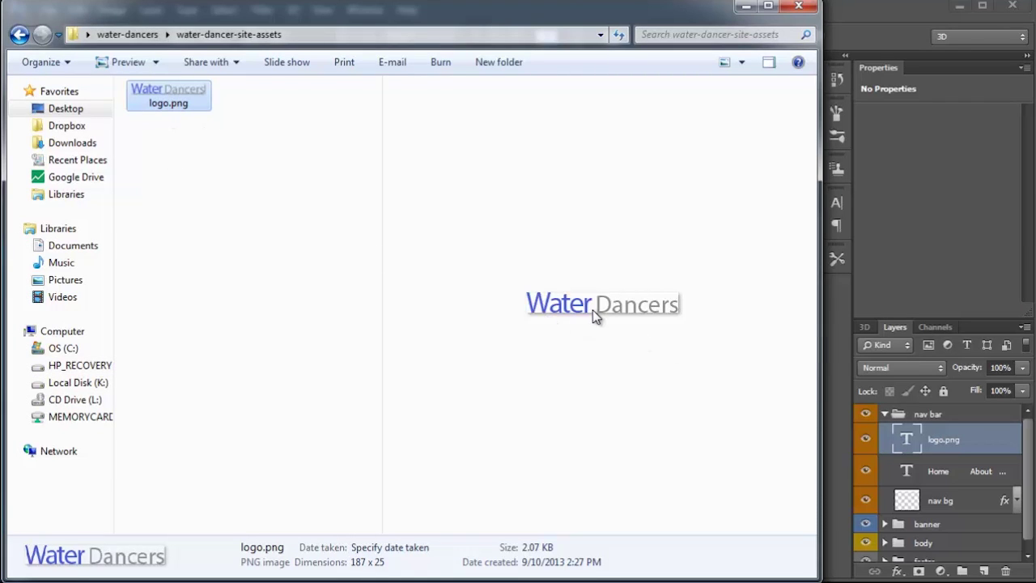
Minimize Explorer after checking logo.png shows the blue 'Water' text
click(746, 7)
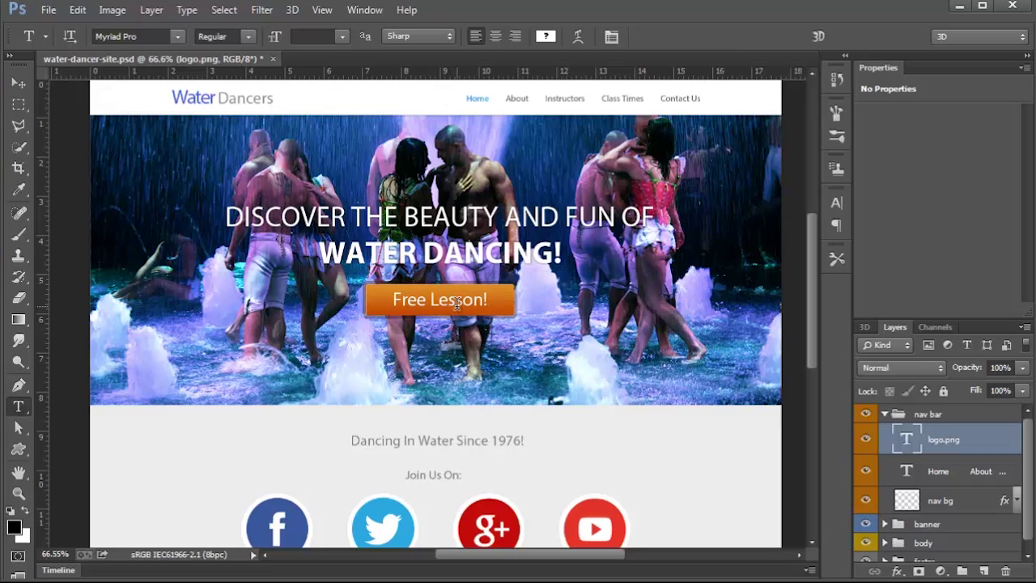
Toggle the orange button shape and Free Lesson! text visibility to identify the button's layers
key(v)
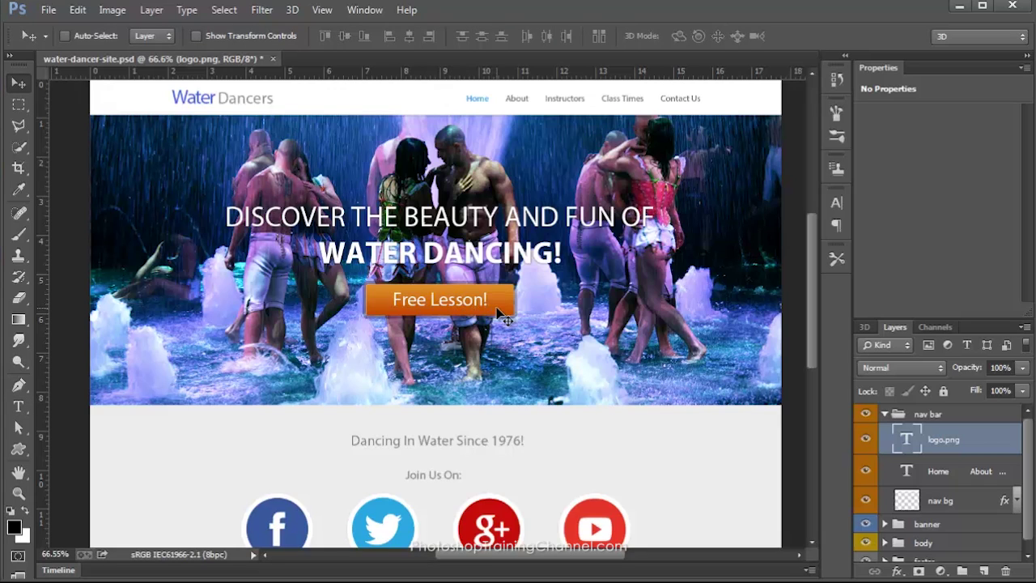
ctrl+click(499, 313)
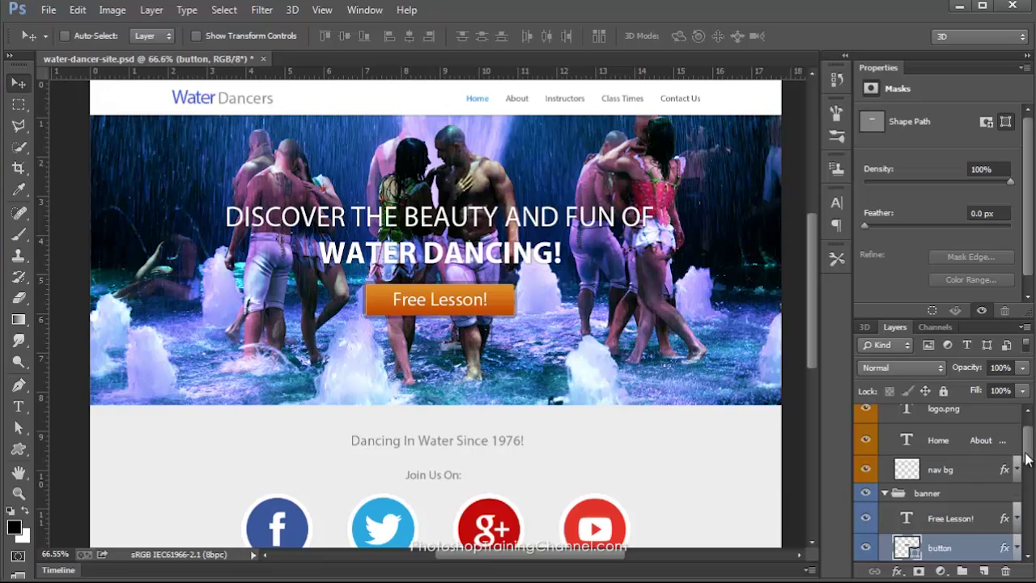
drag(1025, 460, 1033, 479)
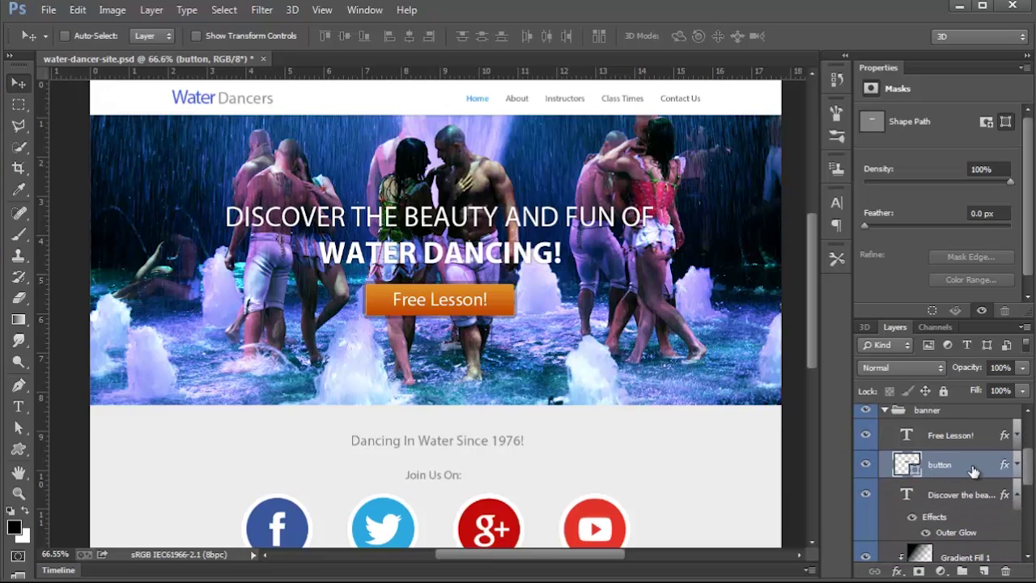
click(866, 464)
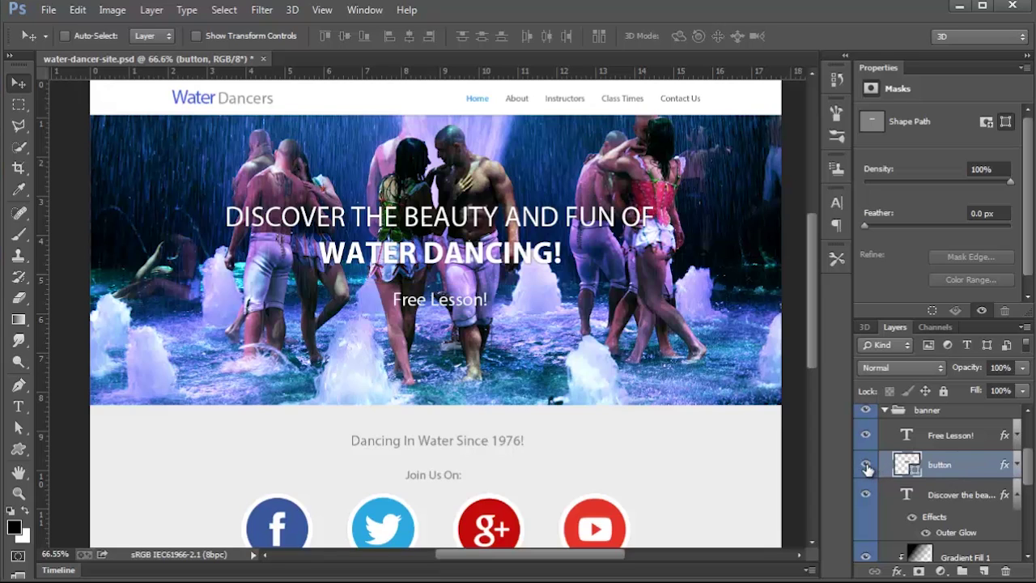
click(867, 466)
click(866, 437)
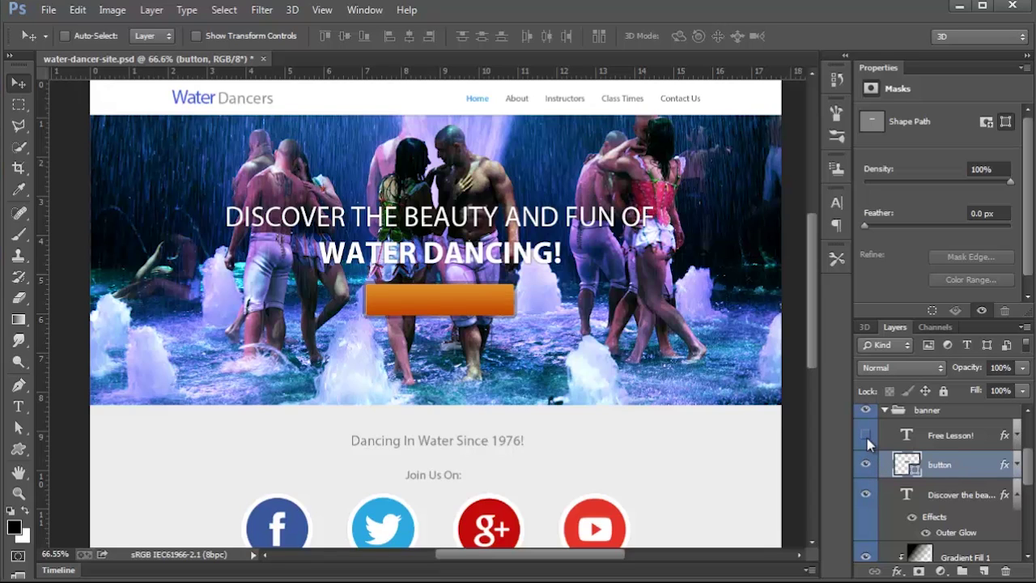
click(866, 437)
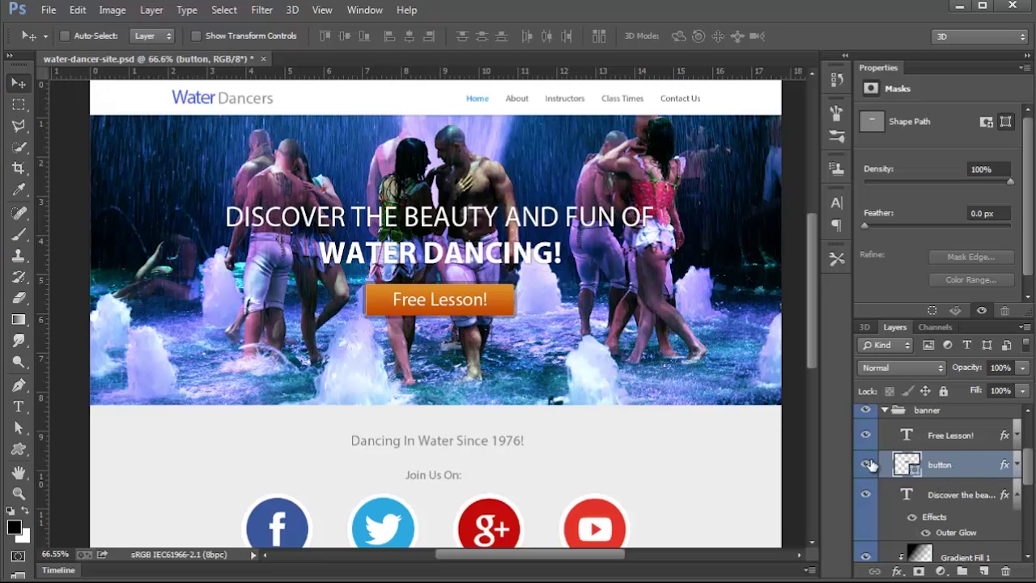
drag(867, 464, 866, 445)
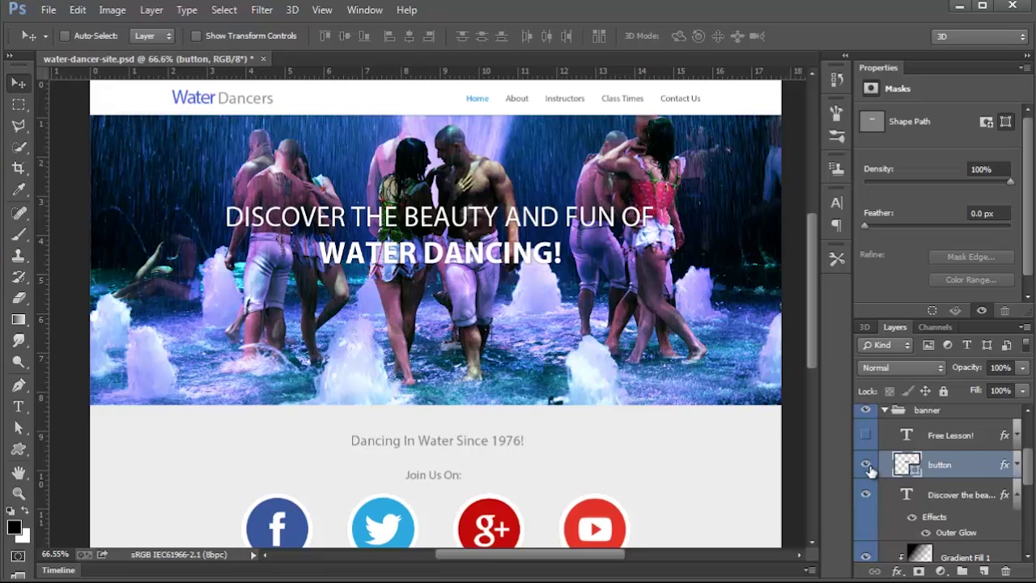
click(866, 464)
click(866, 435)
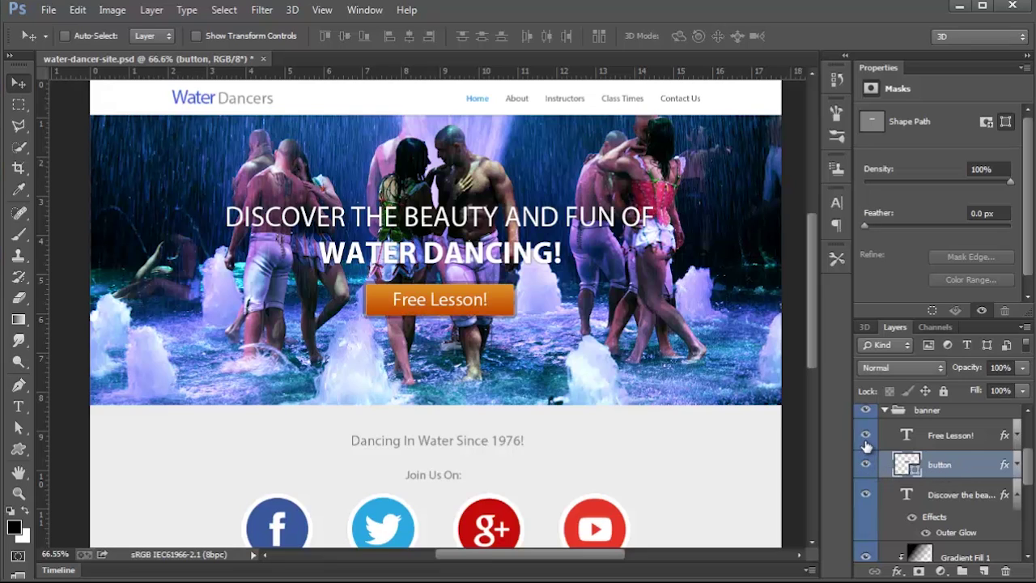
Group the Free Lesson! text and button shape layers with Ctrl+G
click(923, 438)
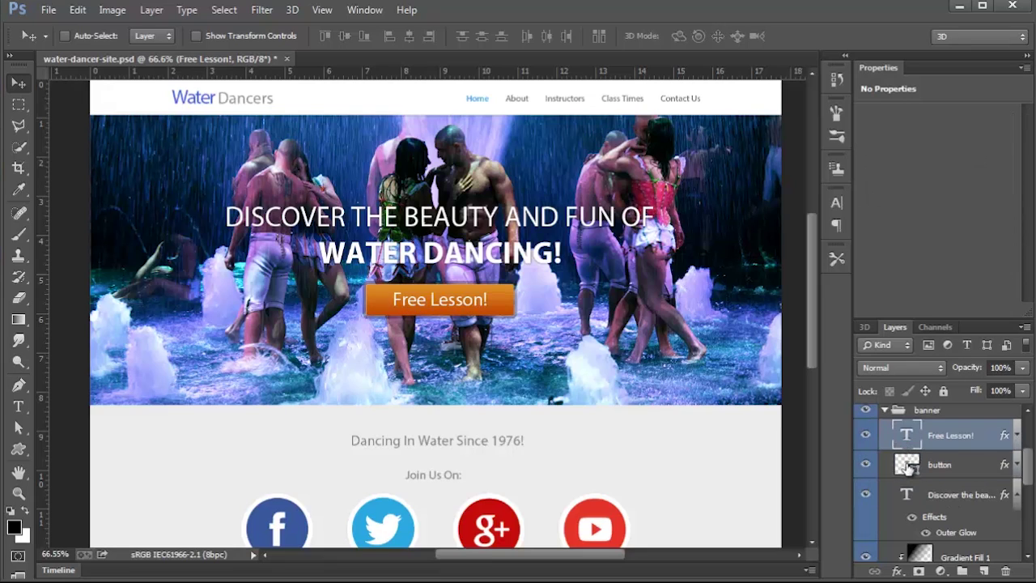
shift+click(937, 468)
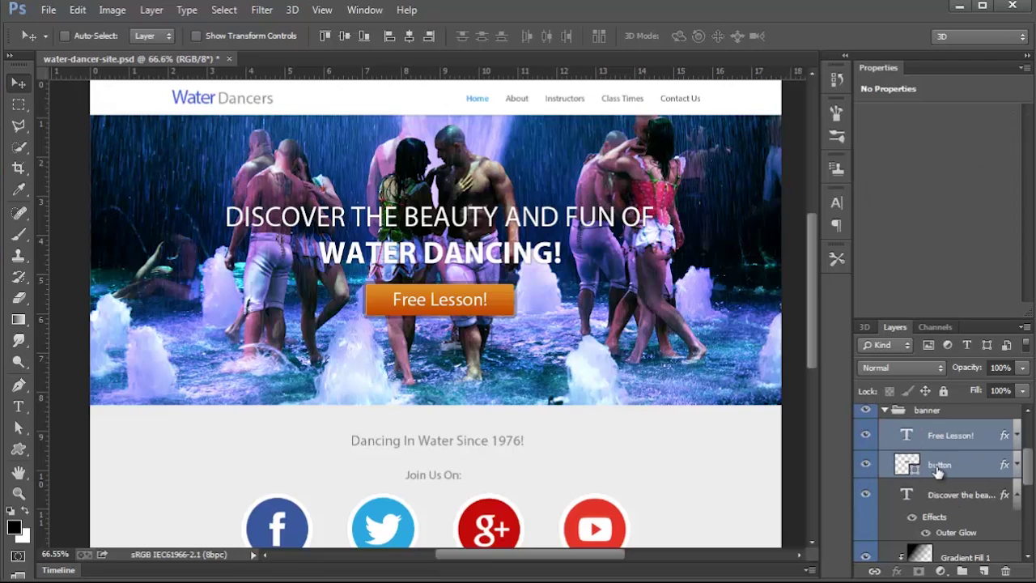
key(ctrl+g)
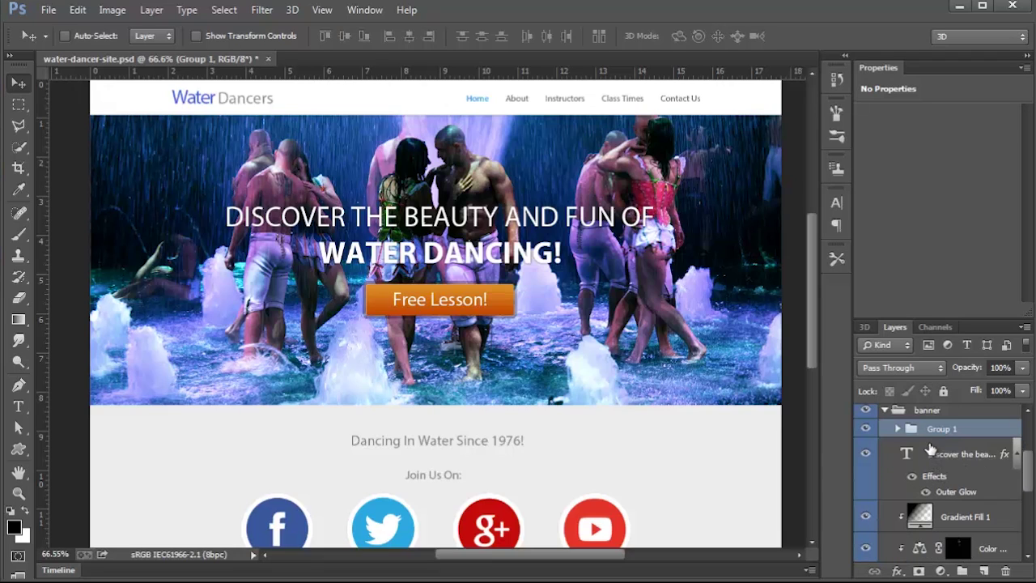
Rename Group 1 to free-lesson.png24 and preview the exported free-lesson.png
click(865, 429)
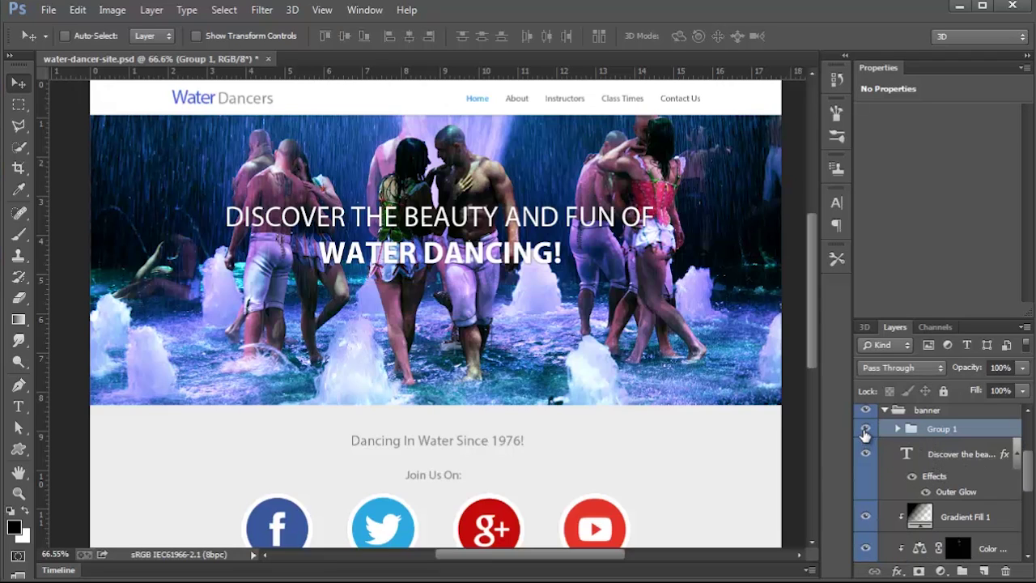
double_click(942, 429)
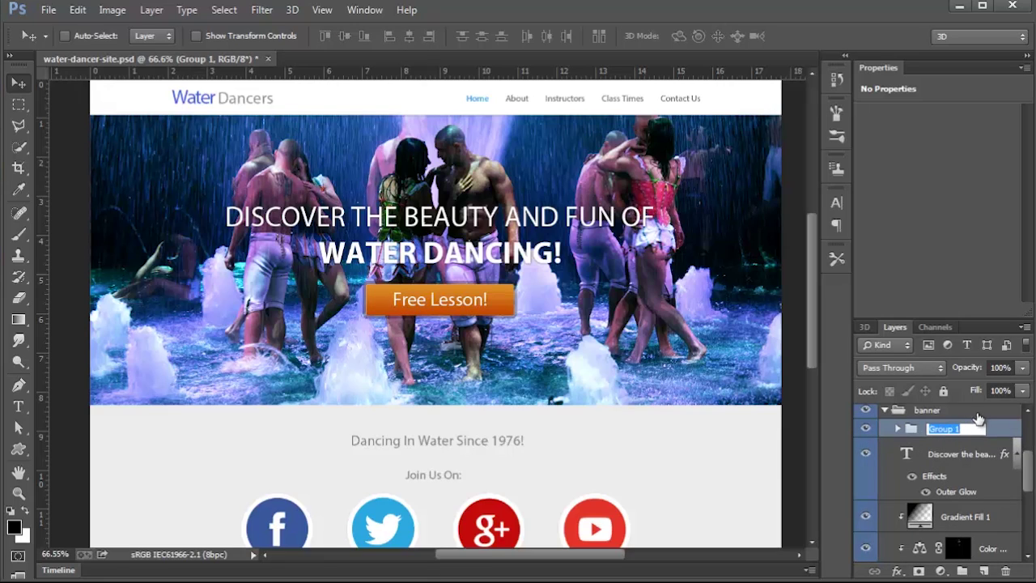
text(free)
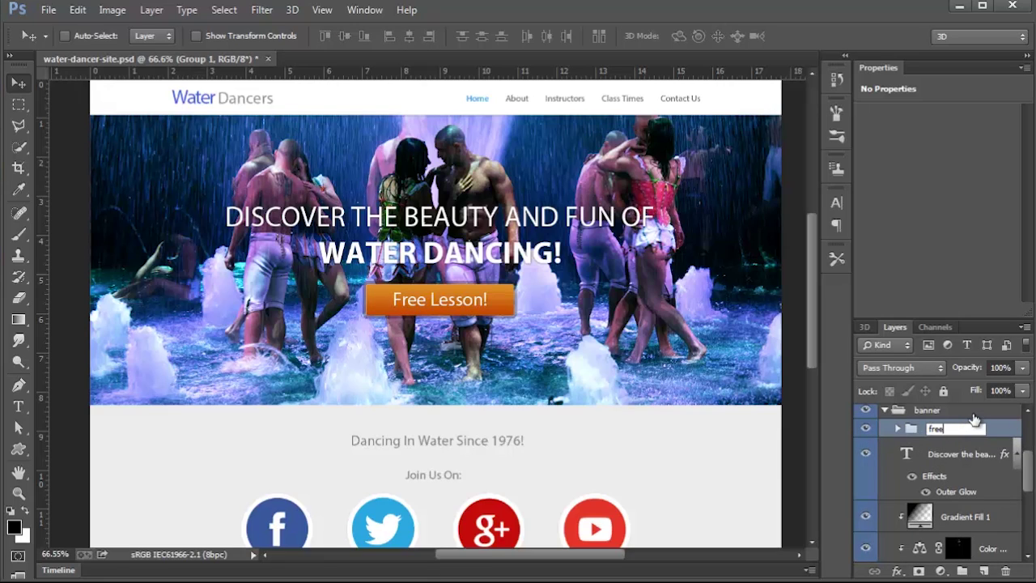
text(-less)
text(on)
text(.png)
text(24)
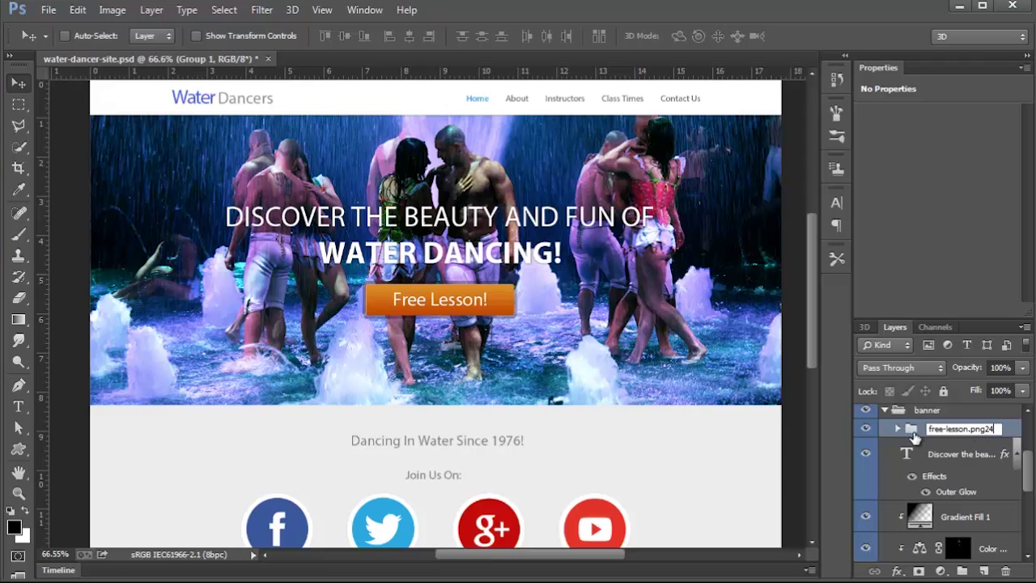
key(Return)
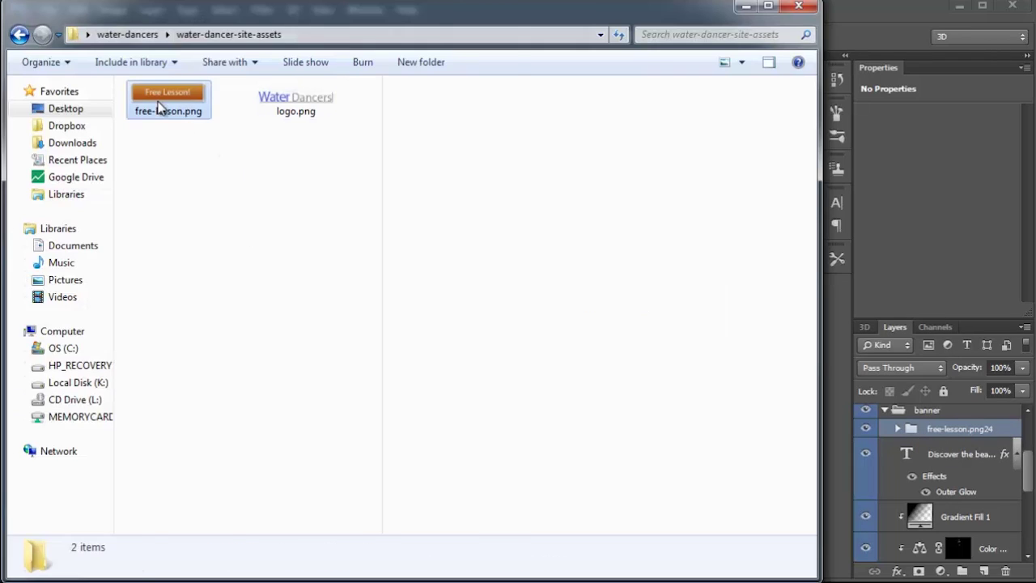
click(156, 100)
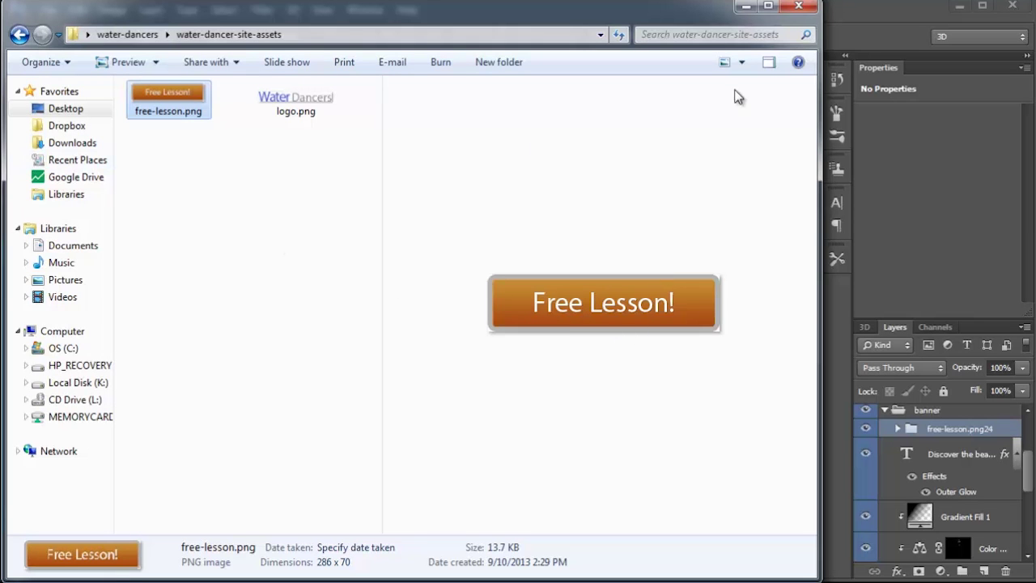
Minimize the assets folder to return to Photoshop
click(741, 9)
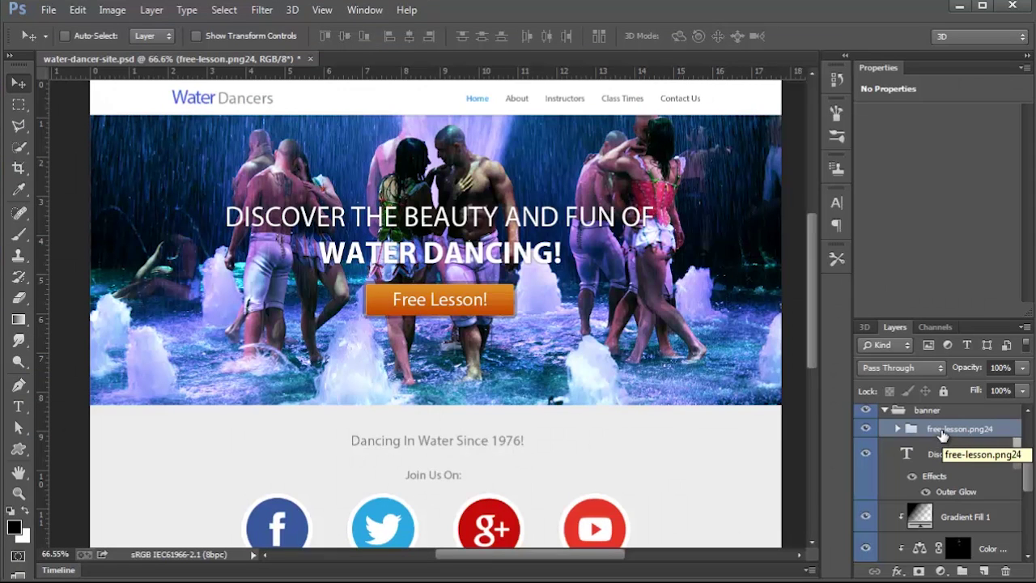
Rename the facebook group inside the body group to facebook.jpg9
click(885, 410)
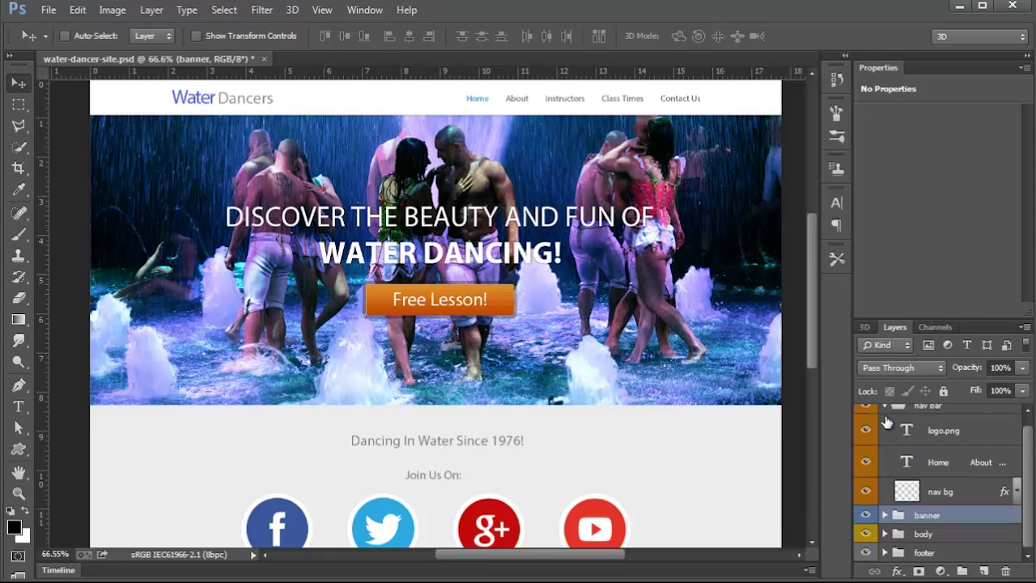
click(885, 451)
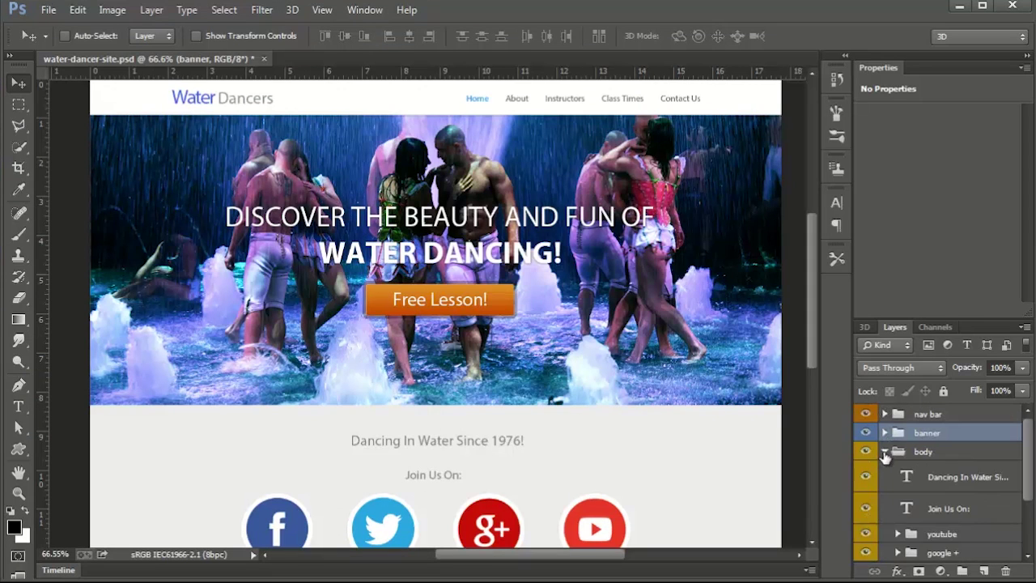
scroll(929, 474, down, 3)
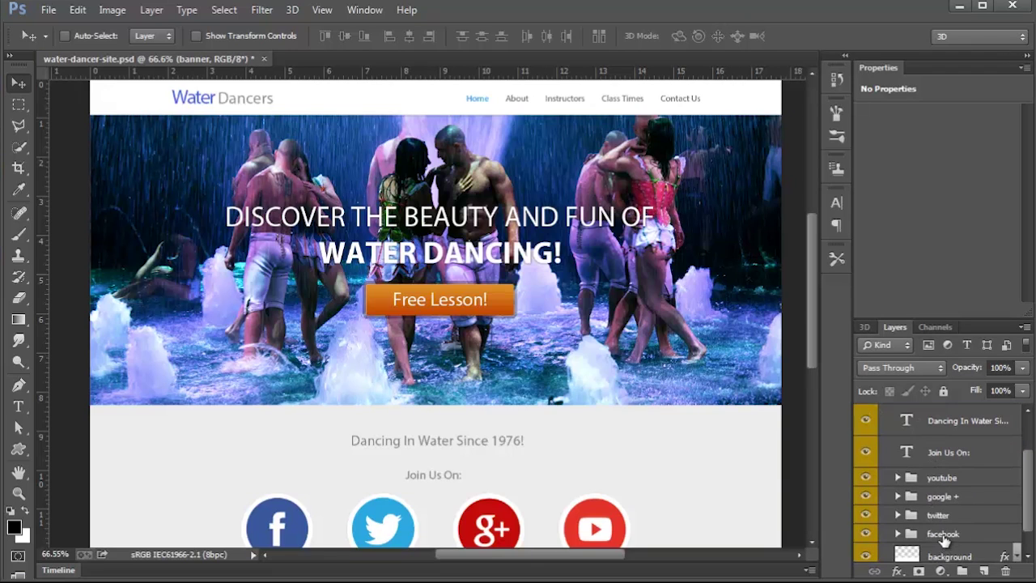
click(943, 530)
scroll(620, 451, down, 3)
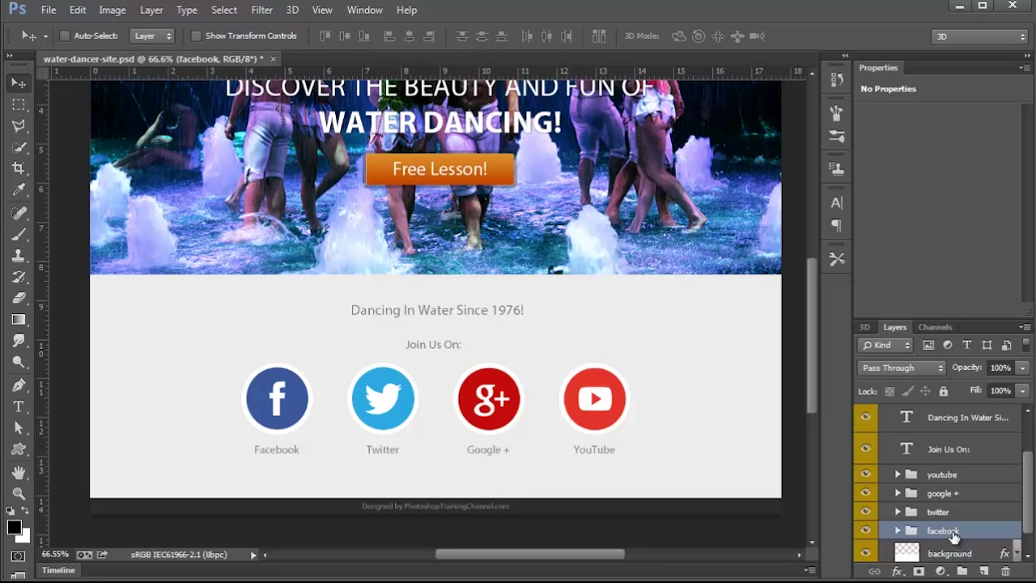
double_click(952, 531)
click(866, 535)
double_click(867, 536)
double_click(945, 531)
text(.jpg)
text(9)
click(960, 514)
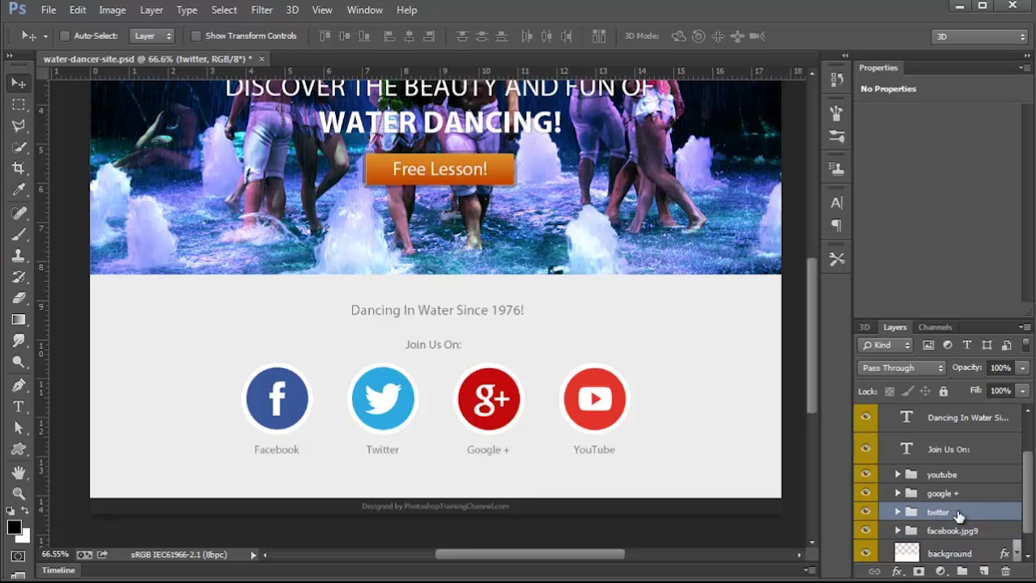
double_click(951, 515)
click(955, 514)
text(00)
text(% )
text(twi)
text(tter@2x)
text(.jpg)
key(Return)
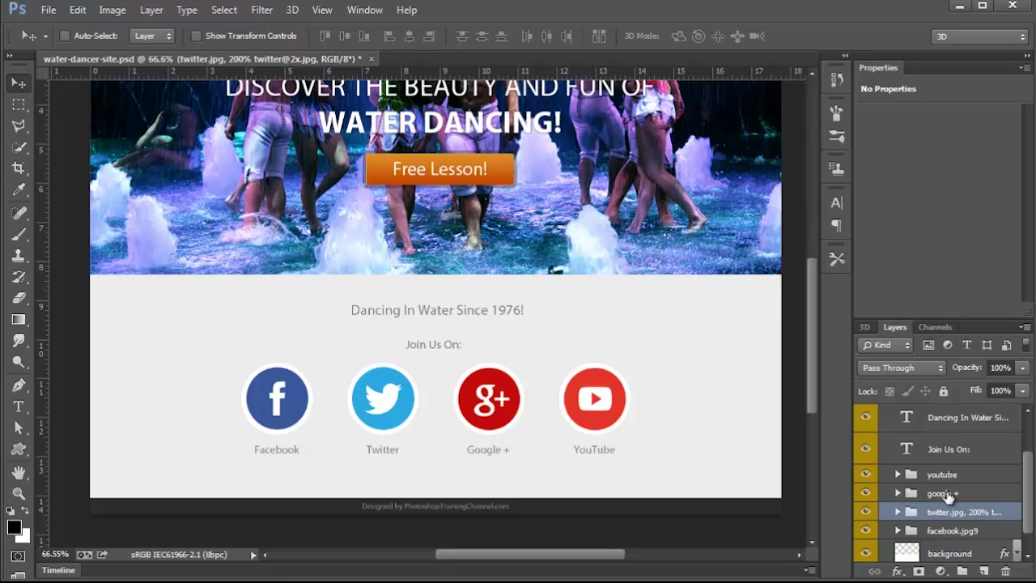
Rename the google + group to 'google.jpg, google.png, google.gif'
click(949, 495)
double_click(948, 495)
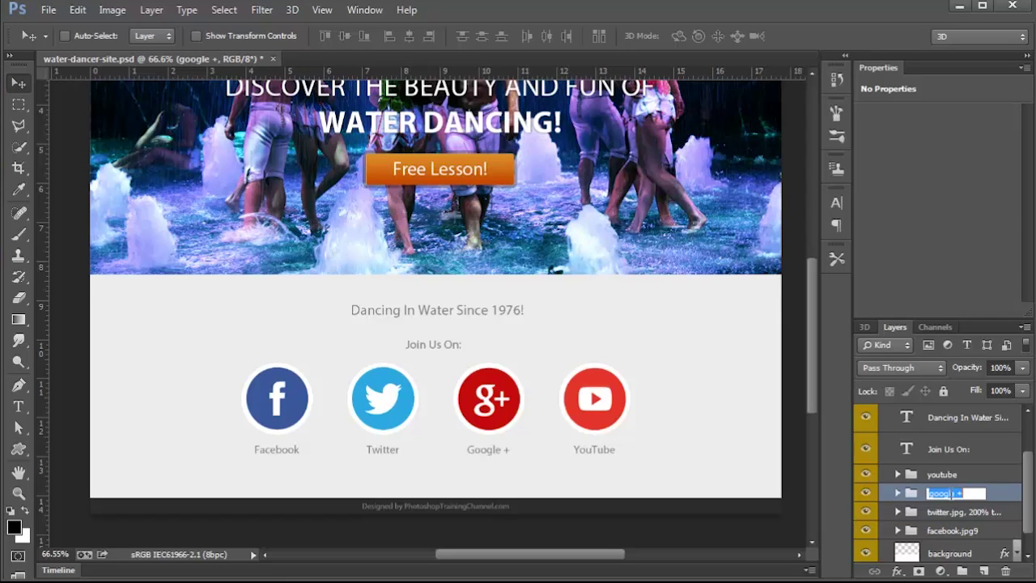
double_click(960, 495)
text(google)
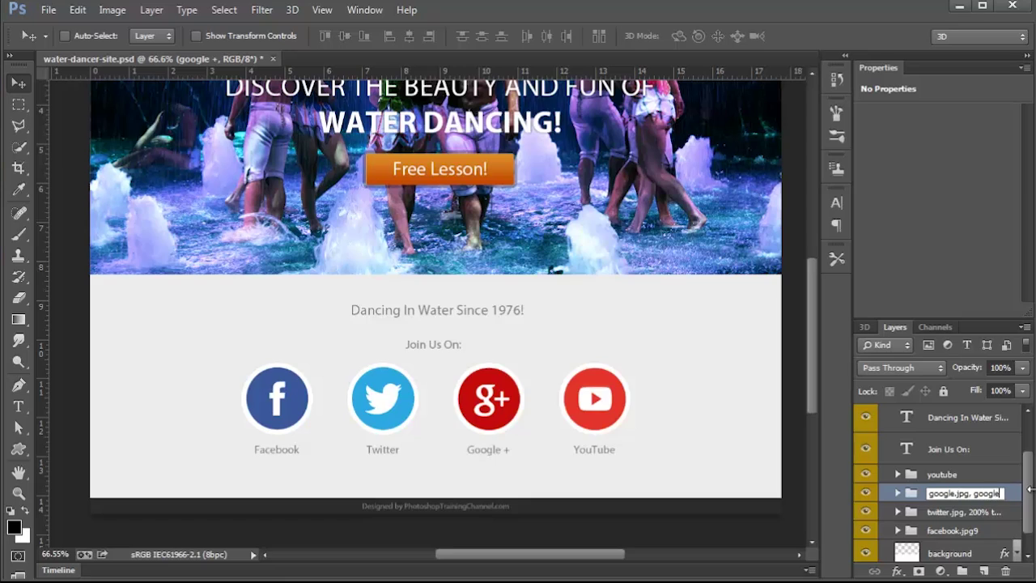
text(ng)
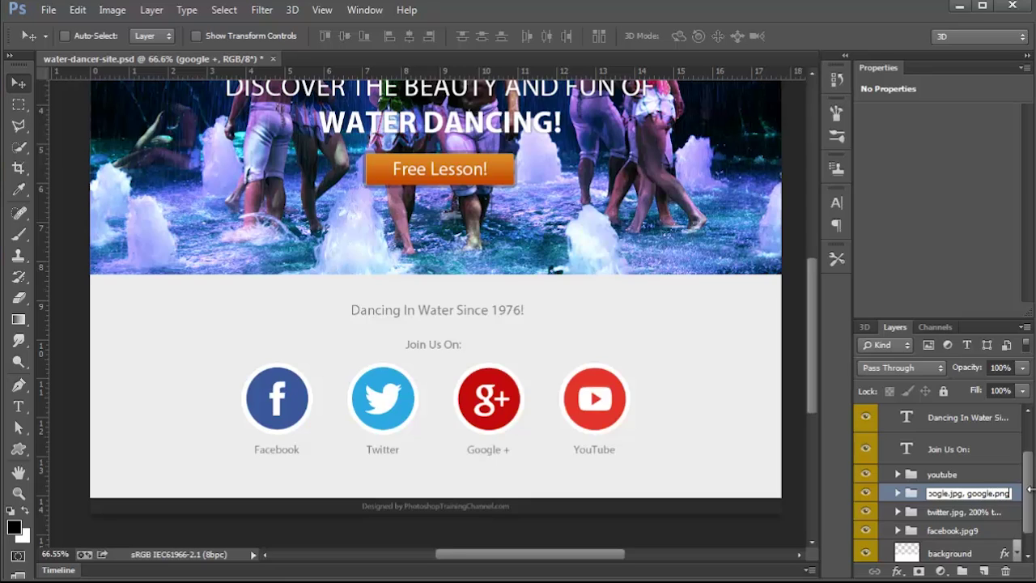
text(, ao)
text(ogle)
text(.)
text(gif)
key(Return)
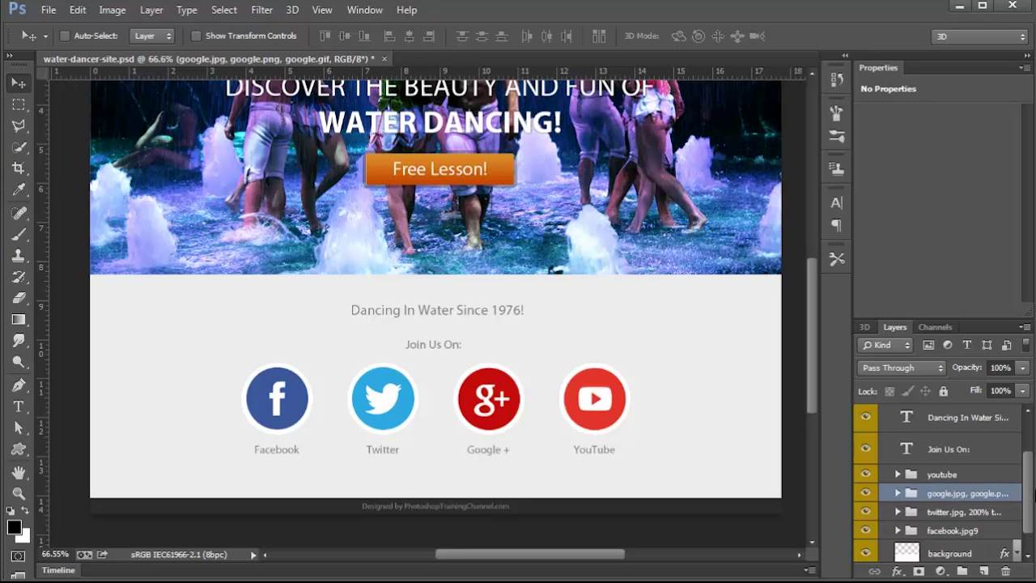
Rename the youtube group to youtube.png8
click(960, 477)
double_click(961, 477)
text(.p)
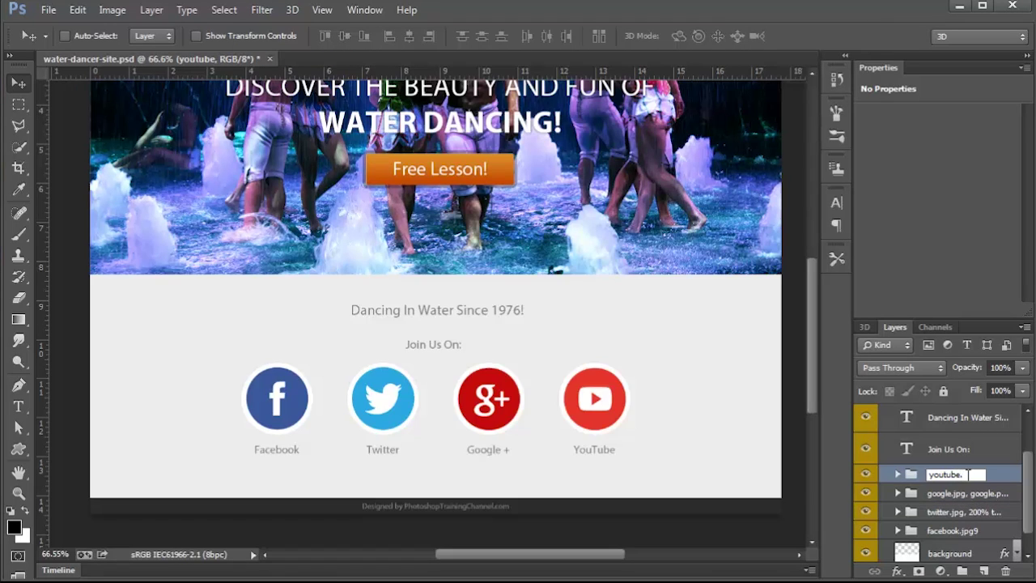
text(ng8)
key(Return)
scroll(992, 484, up, 3)
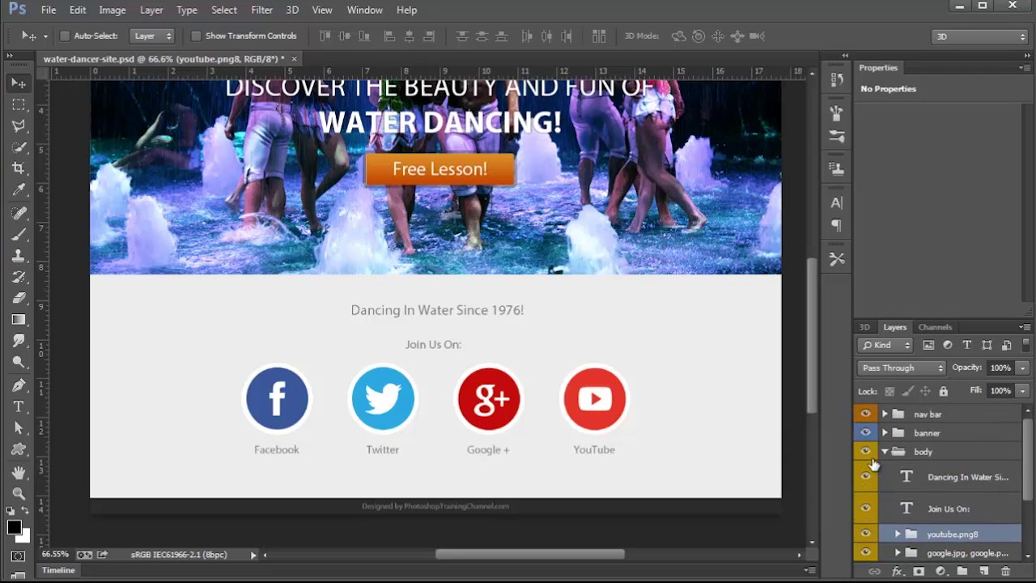
Collapse the body group, expand the banner group and select the banner photo layer
click(884, 452)
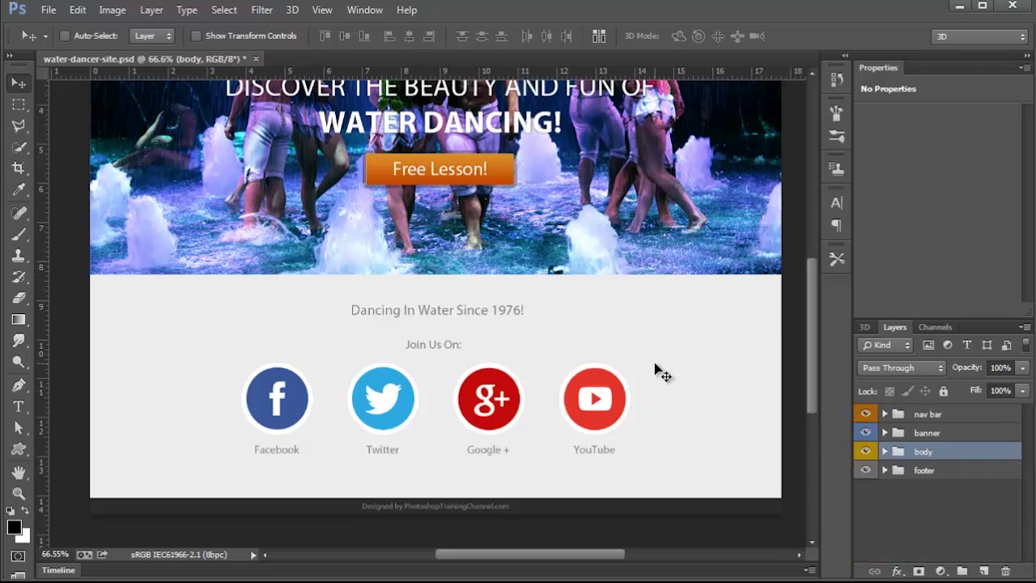
scroll(659, 370, up, 3)
scroll(666, 386, up, 2)
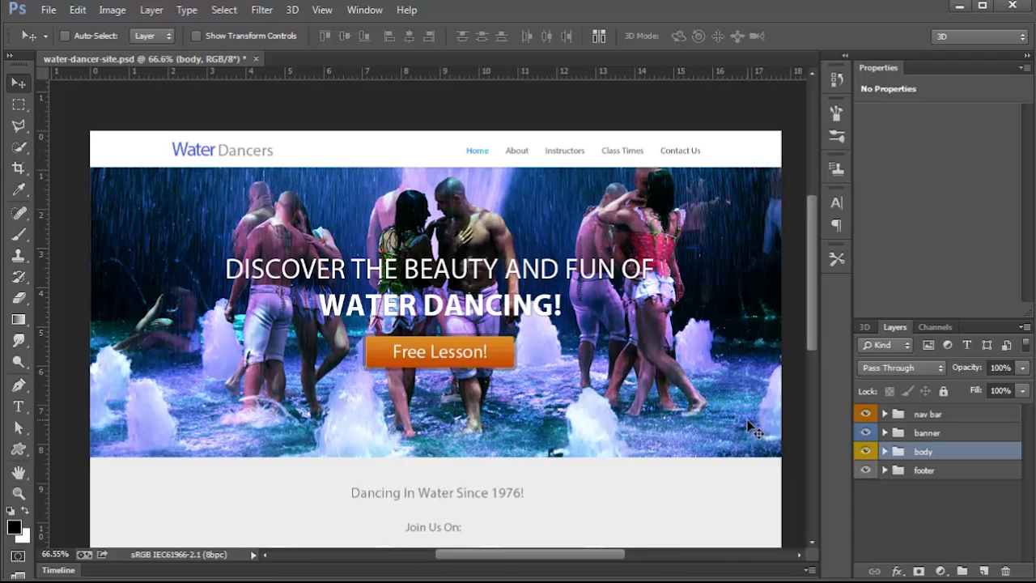
click(885, 432)
scroll(968, 500, down, 3)
scroll(963, 498, down, 3)
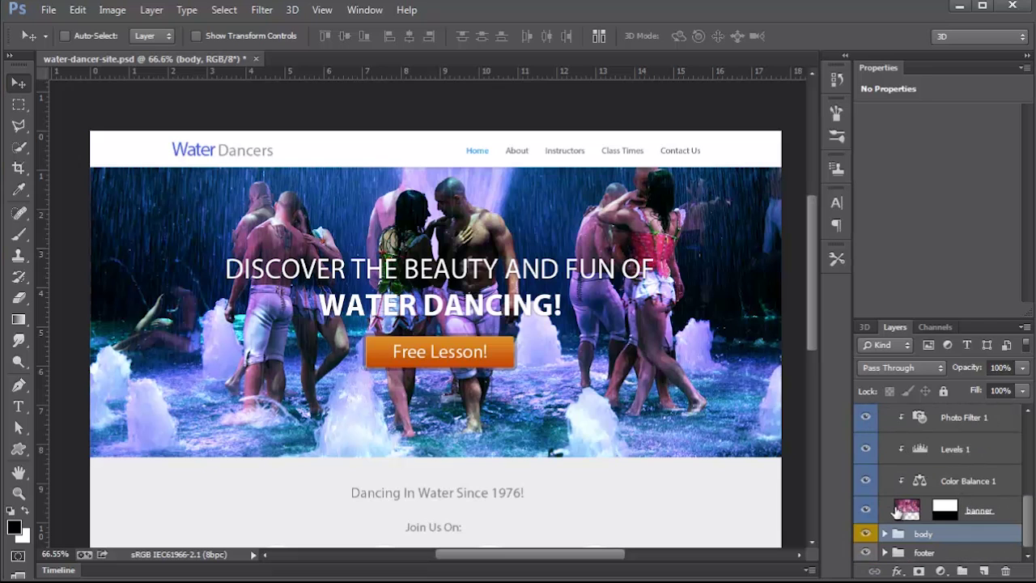
click(905, 510)
scroll(902, 514, up, 1)
Hide the banner's adjustment layers, then turn all six back on
drag(867, 512, 866, 424)
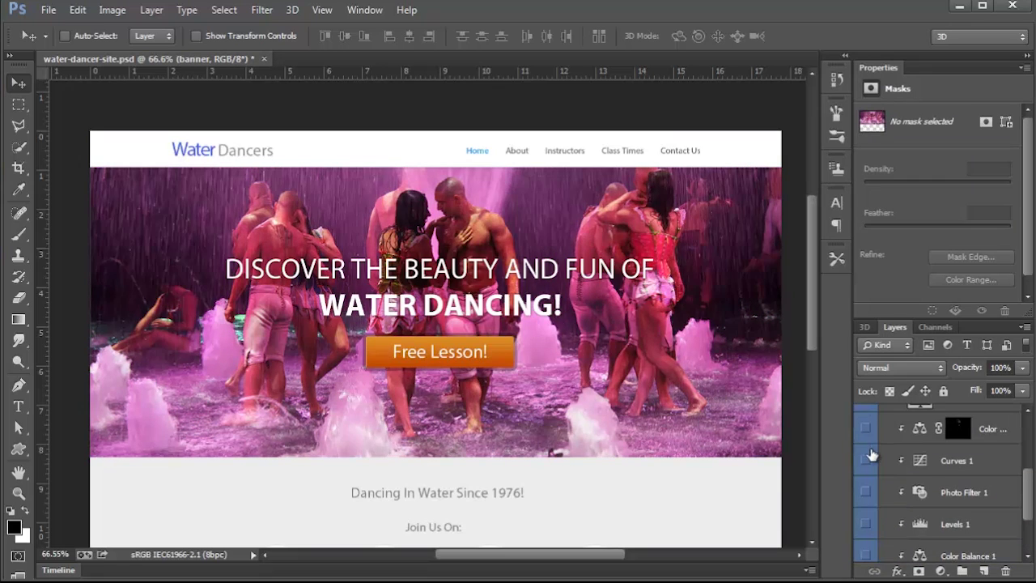
scroll(867, 429, up, 1)
click(865, 434)
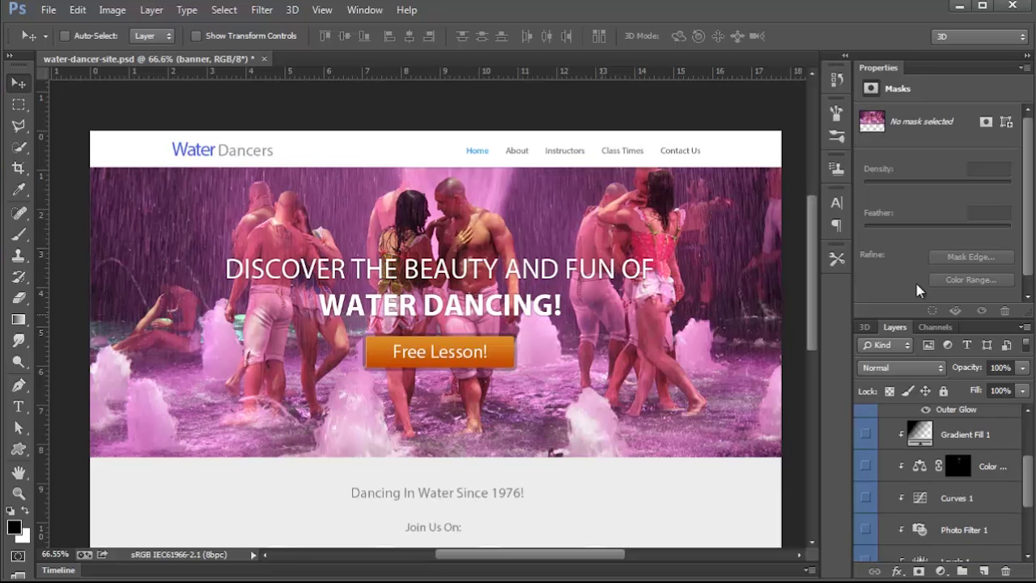
drag(916, 287, 915, 221)
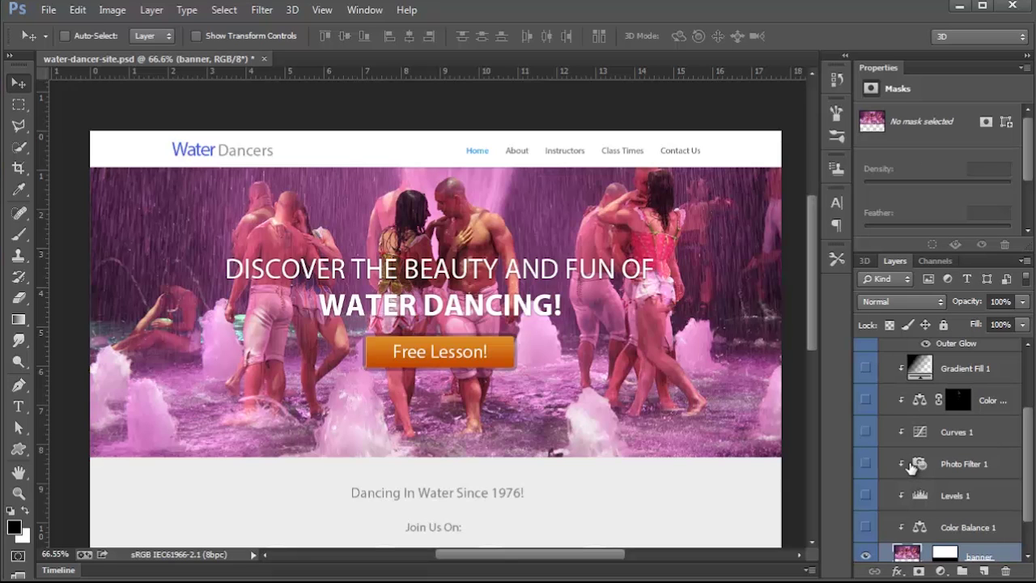
scroll(891, 494, down, 1)
drag(871, 517, 874, 355)
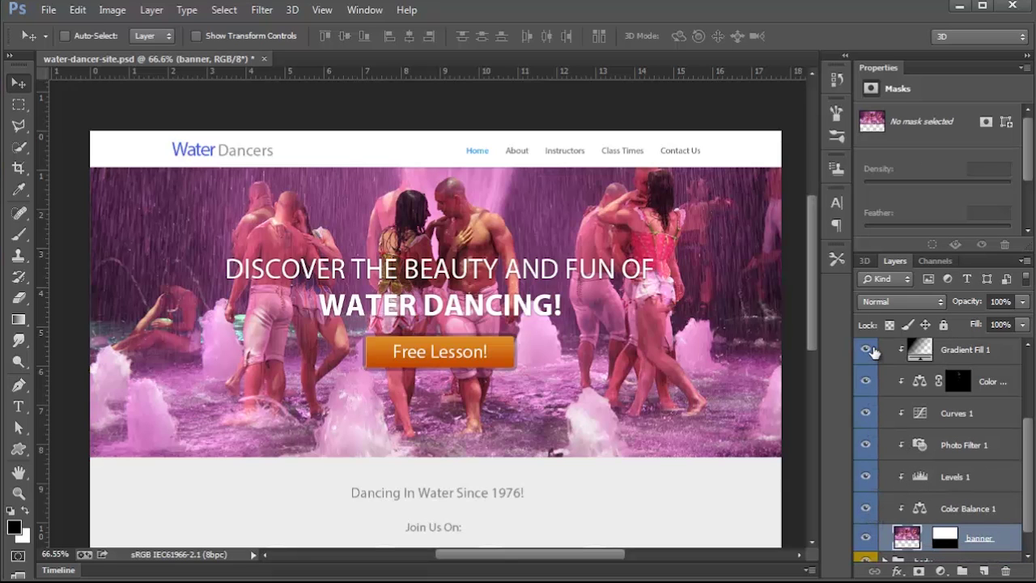
scroll(921, 461, up, 2)
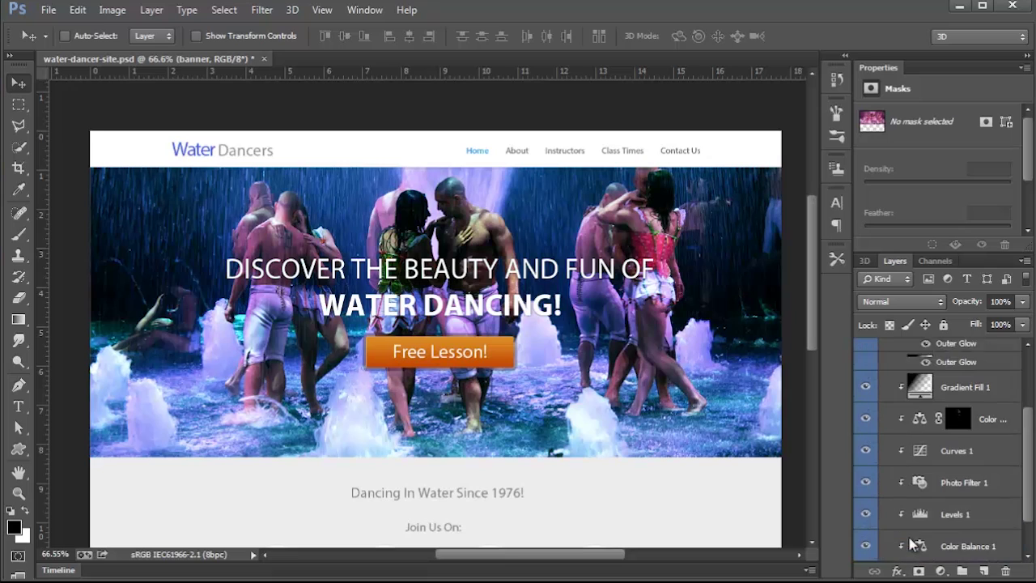
Group the six adjustment layers, undo the grouping, and select the banner layer
shift+click(926, 394)
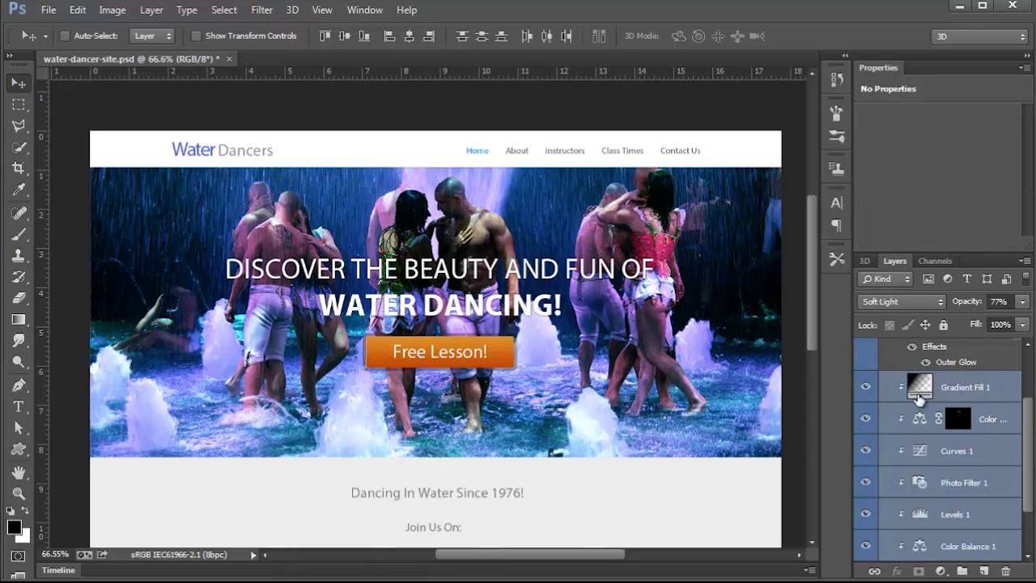
key(ctrl+g)
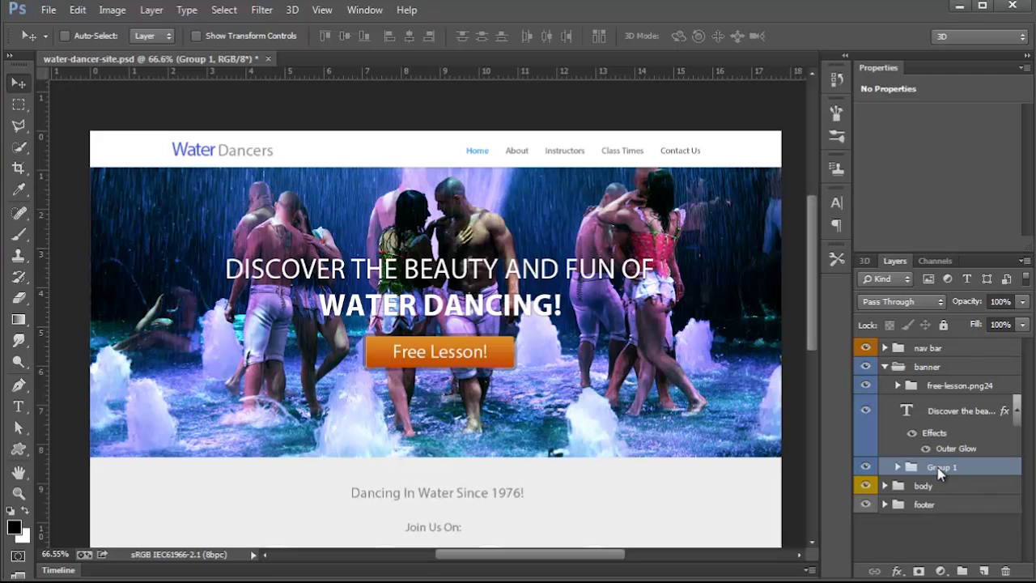
key(ctrl+z)
click(921, 530)
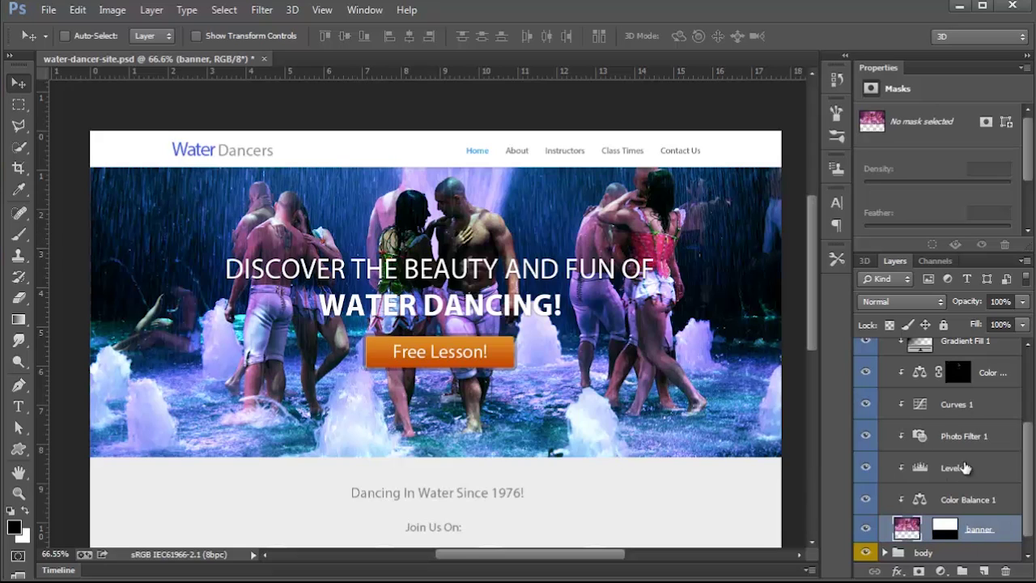
Rename the banner layer to banner.jpg10
double_click(987, 533)
click(1004, 530)
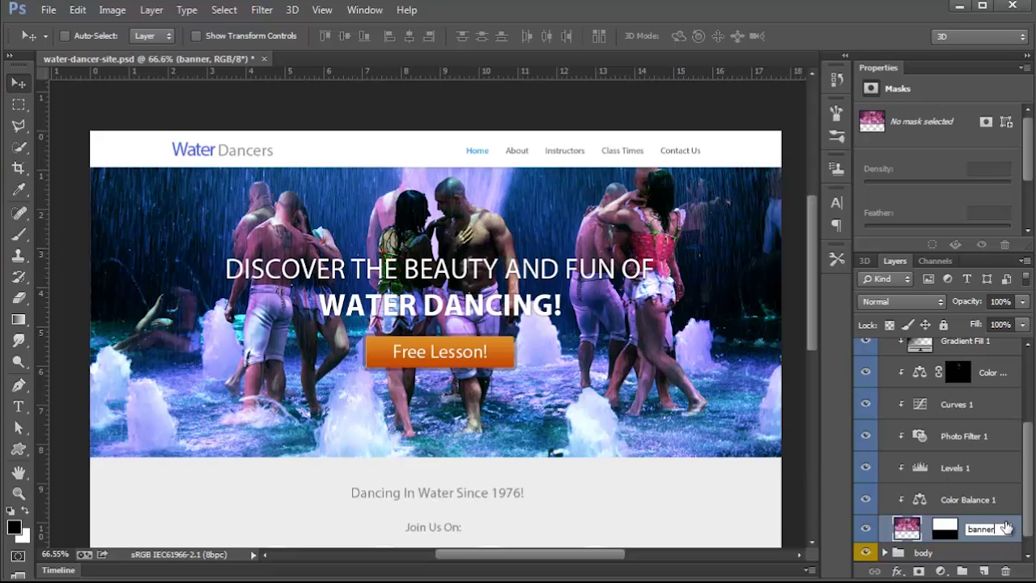
text(.jp)
text(g)
text(10)
key(Return)
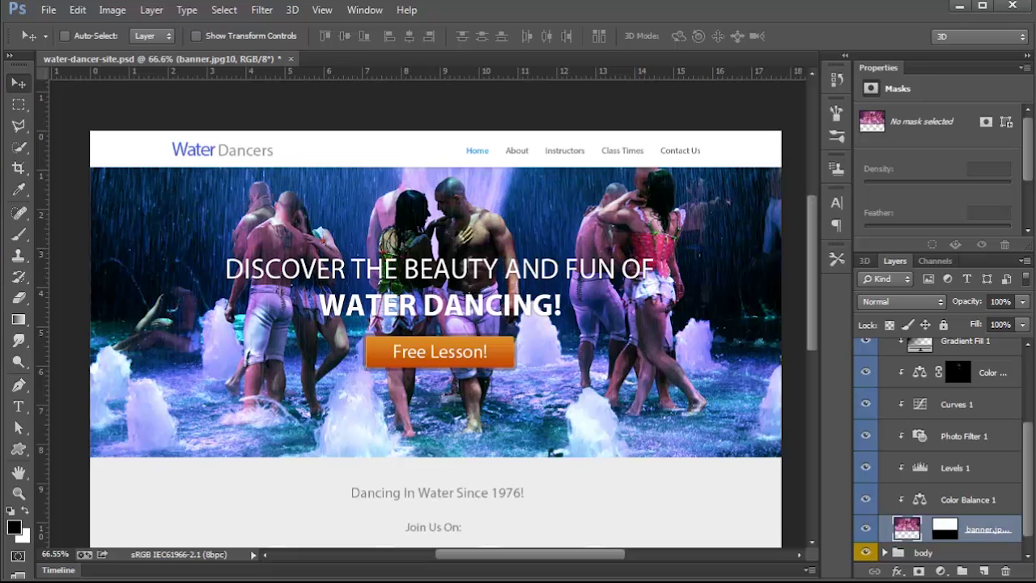
Preview the exported banner.jpg in the assets folder, then return to Photoshop
key(alt+Tab)
click(194, 153)
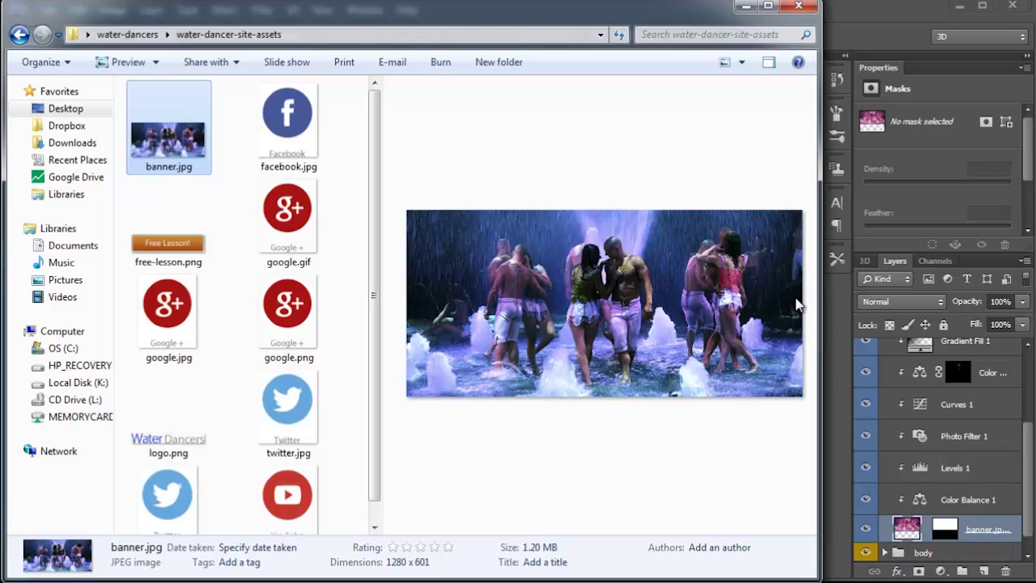
click(745, 7)
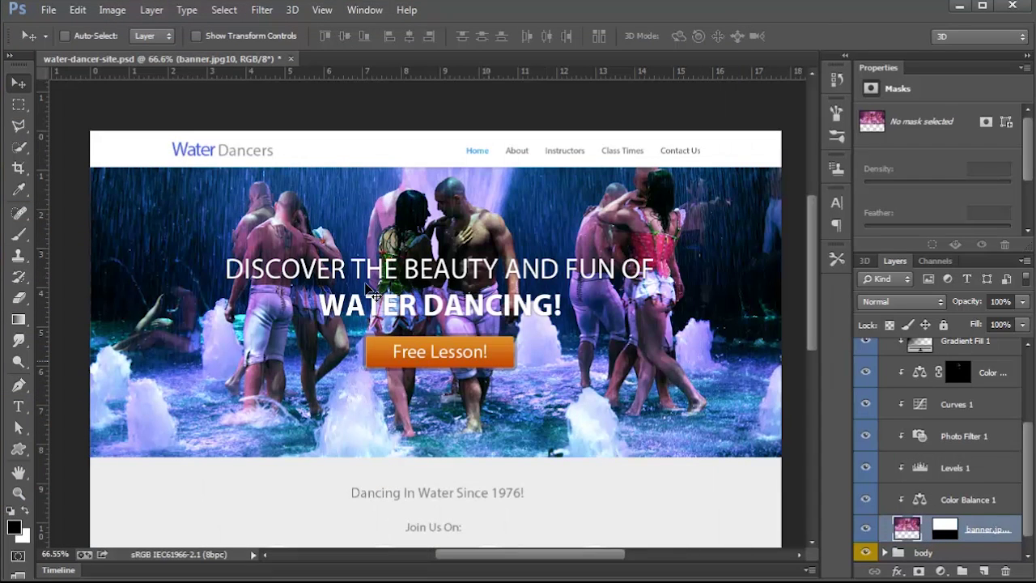
click(49, 11)
mouse_move(70, 253)
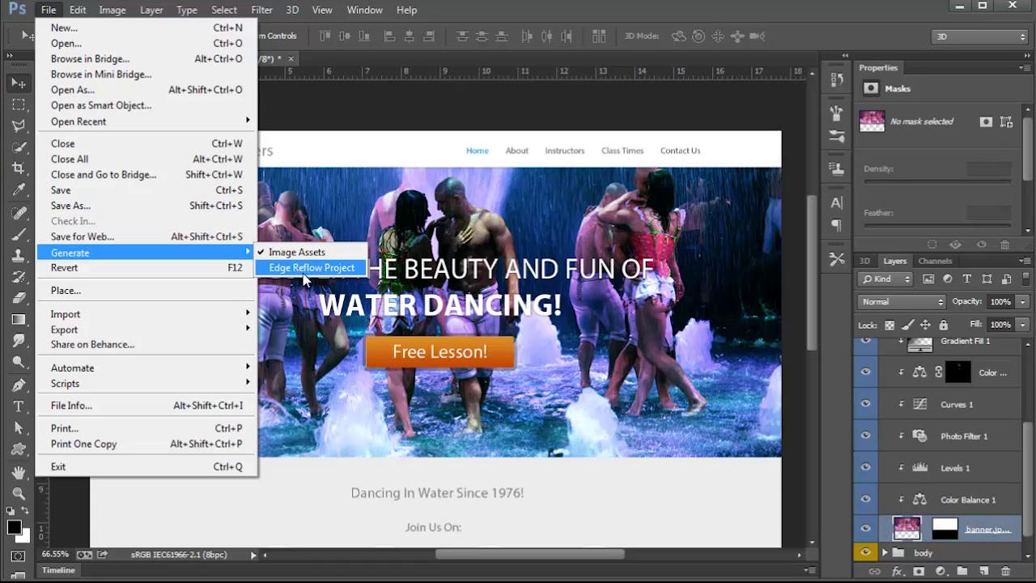
Generate an Edge Reflow project from water-dancer-site.psd and turn on Photoshop Sync
click(305, 279)
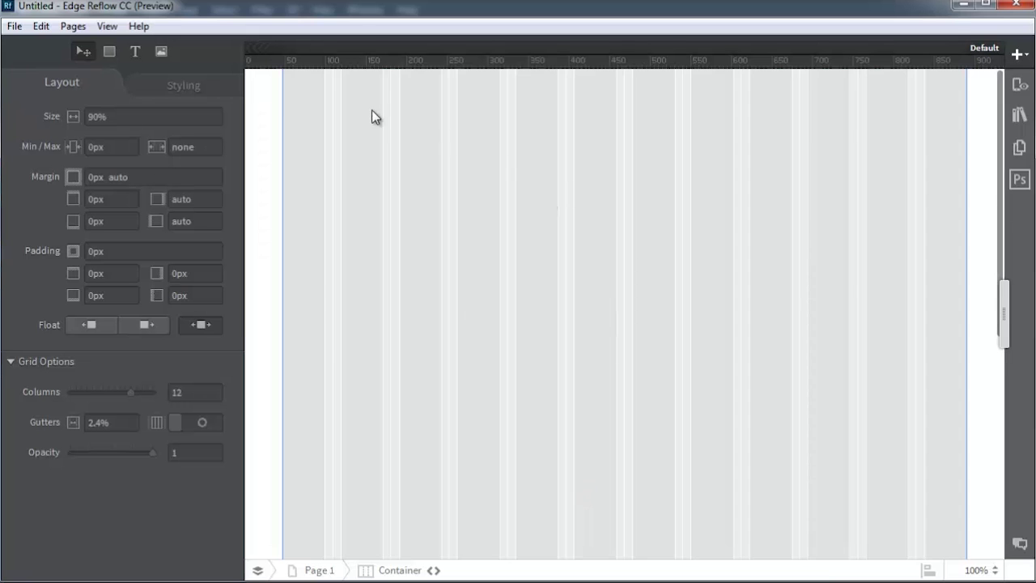
click(1019, 179)
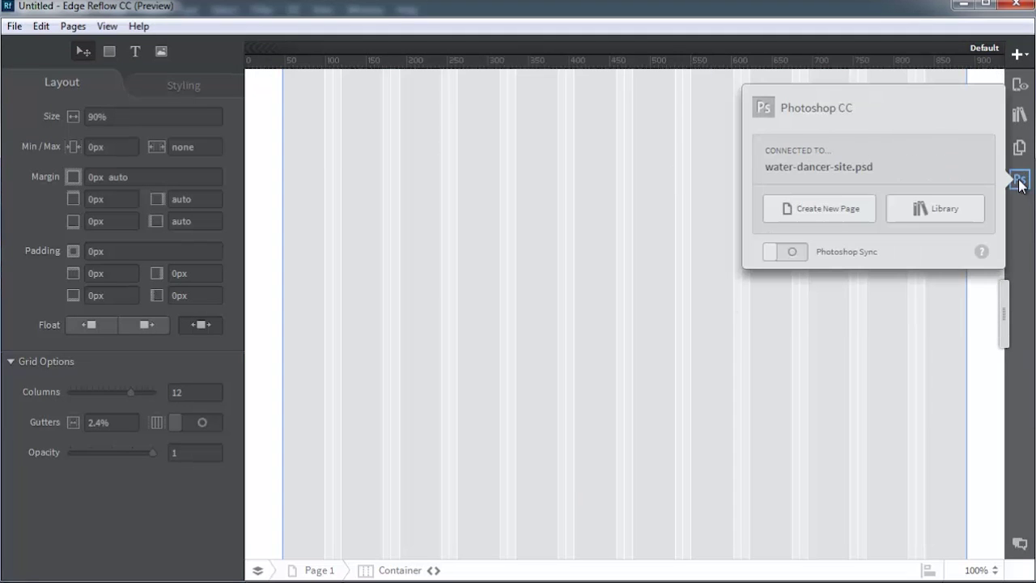
click(797, 255)
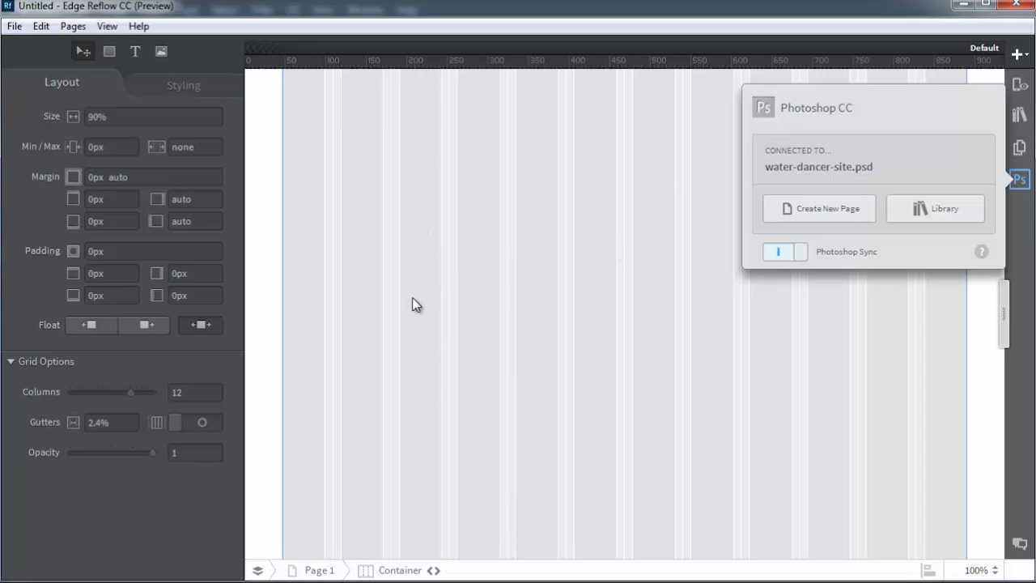
click(963, 6)
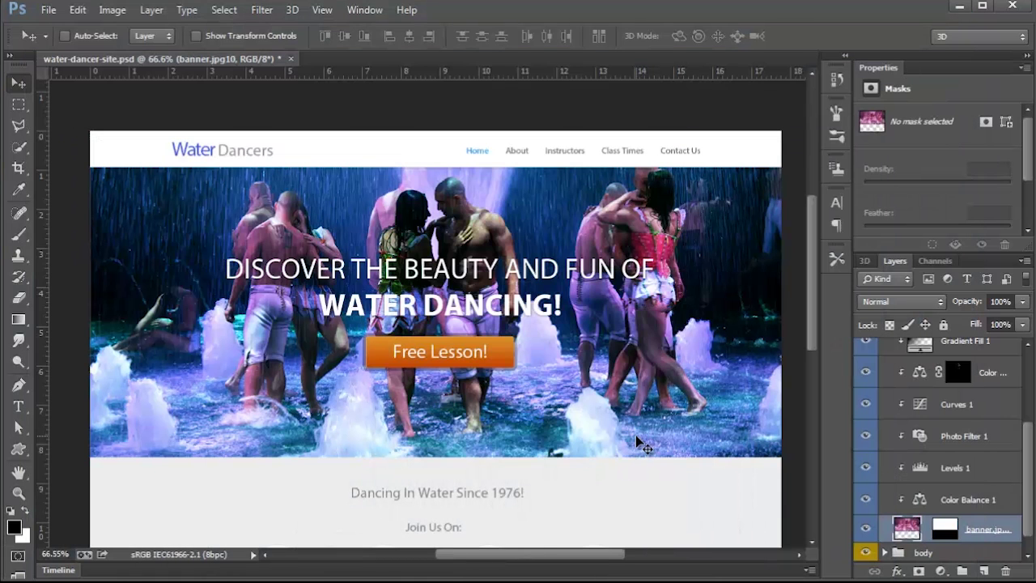
key(alt+Tab)
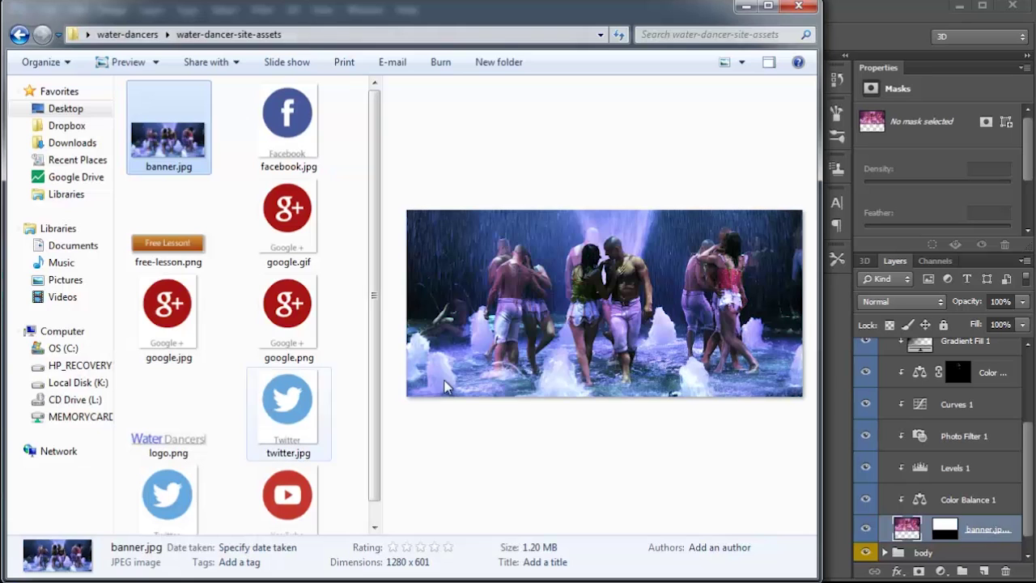
mouse_move(377, 175)
mouse_down()
mouse_move(379, 284)
mouse_move(376, 213)
mouse_up()
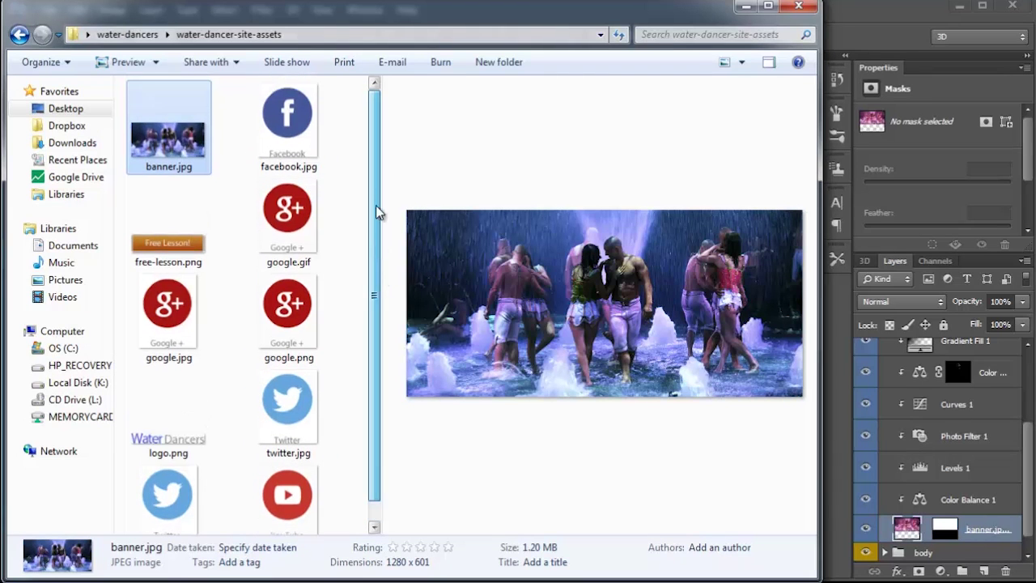
click(290, 118)
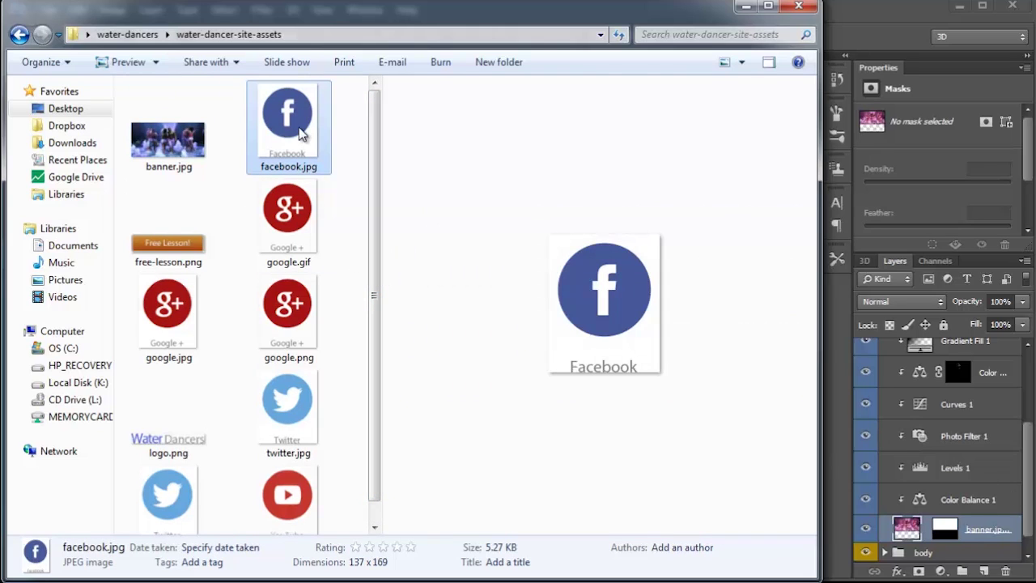
click(299, 215)
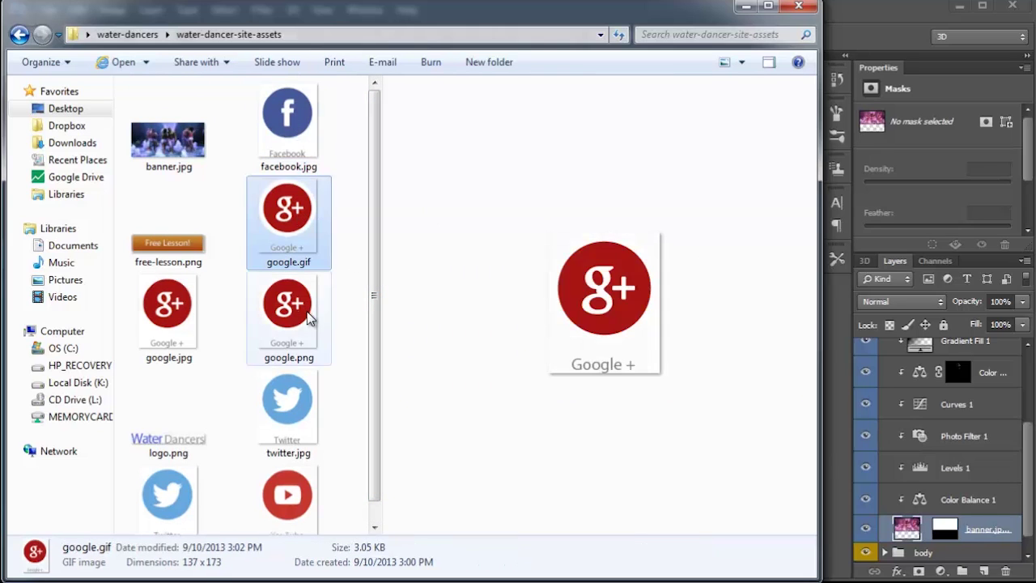
click(307, 324)
click(184, 341)
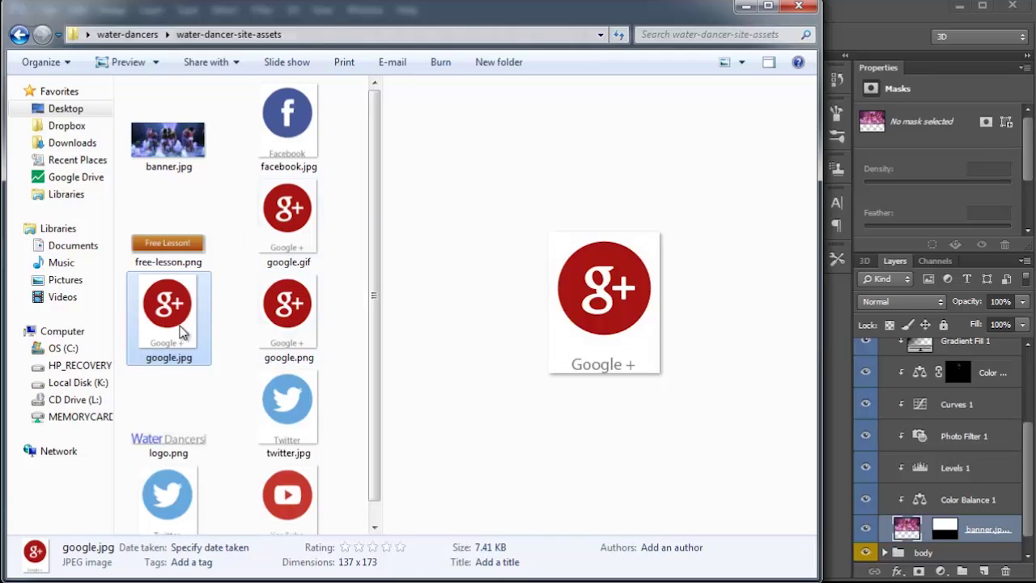
click(207, 497)
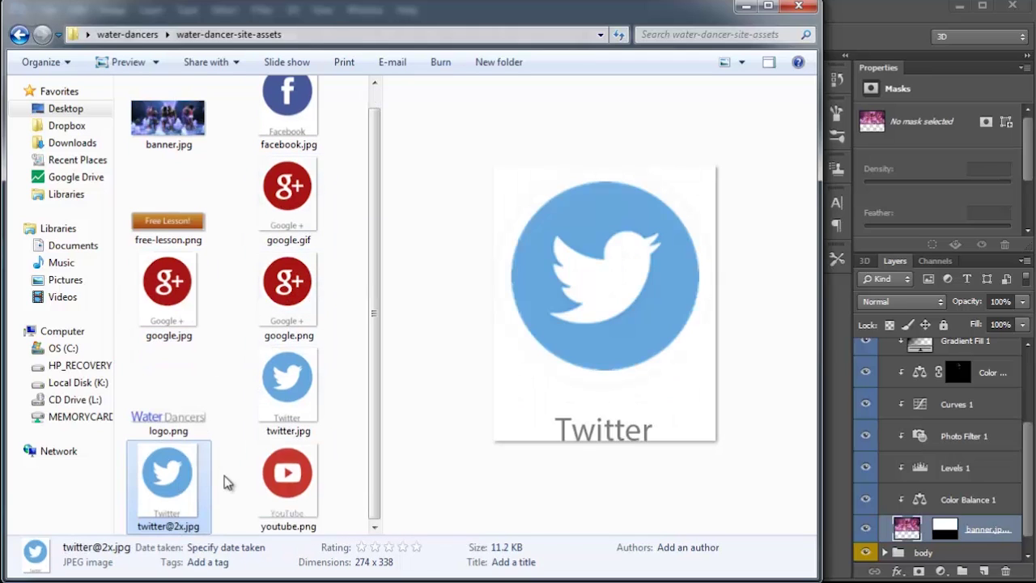
mouse_move(168, 482)
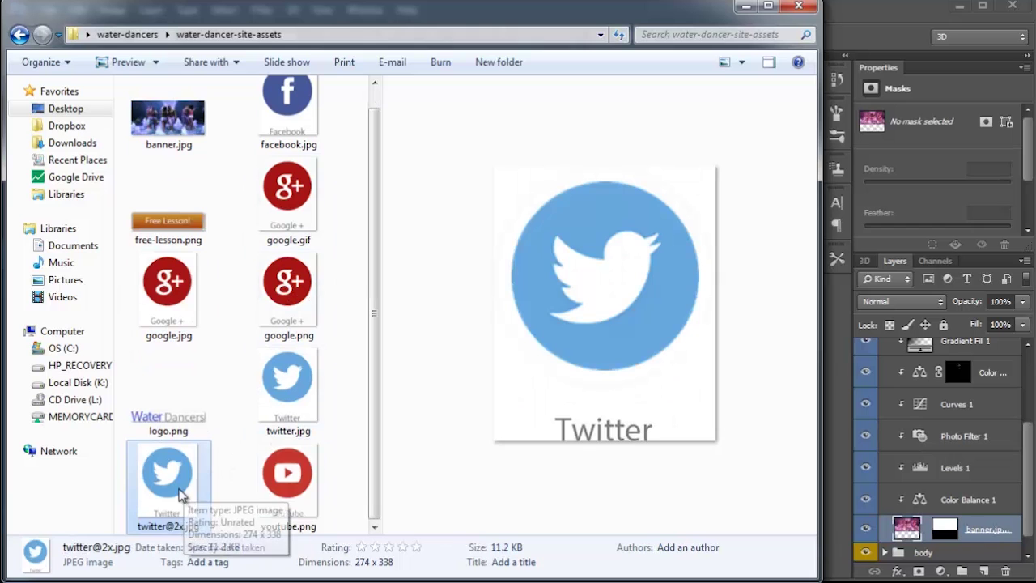
click(263, 425)
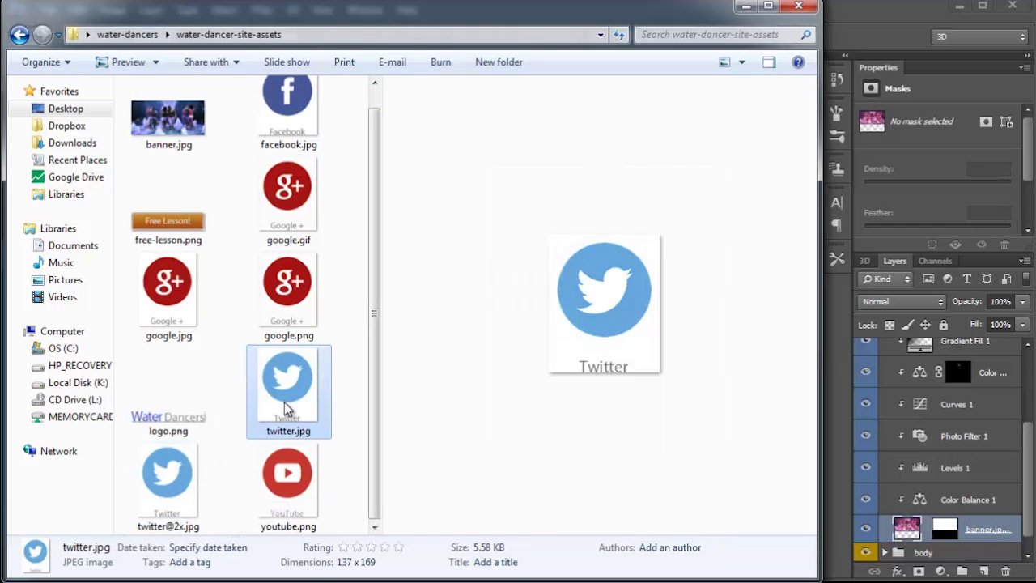
scroll(296, 470, up, 1)
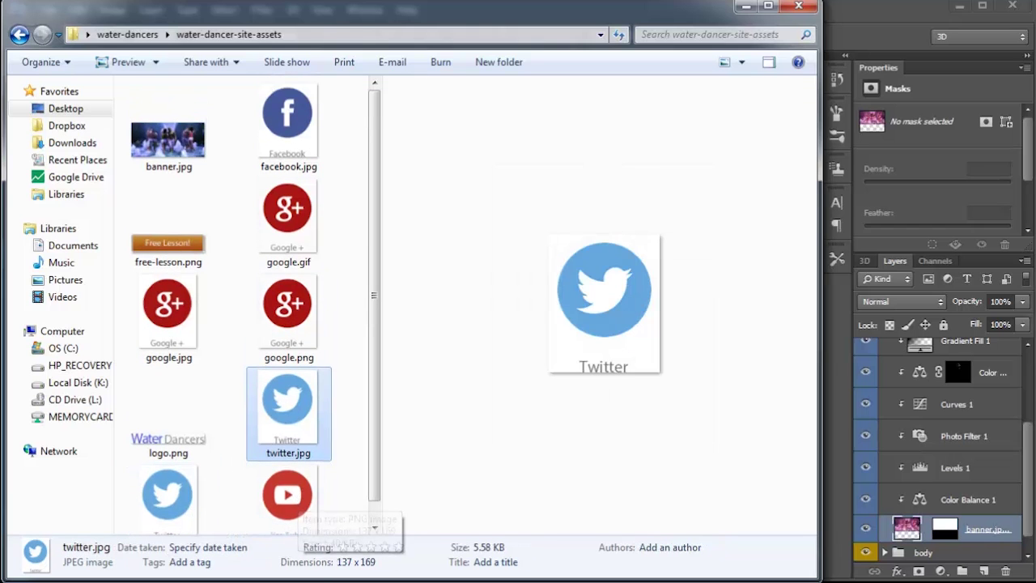
click(744, 8)
scroll(955, 457, down, 1)
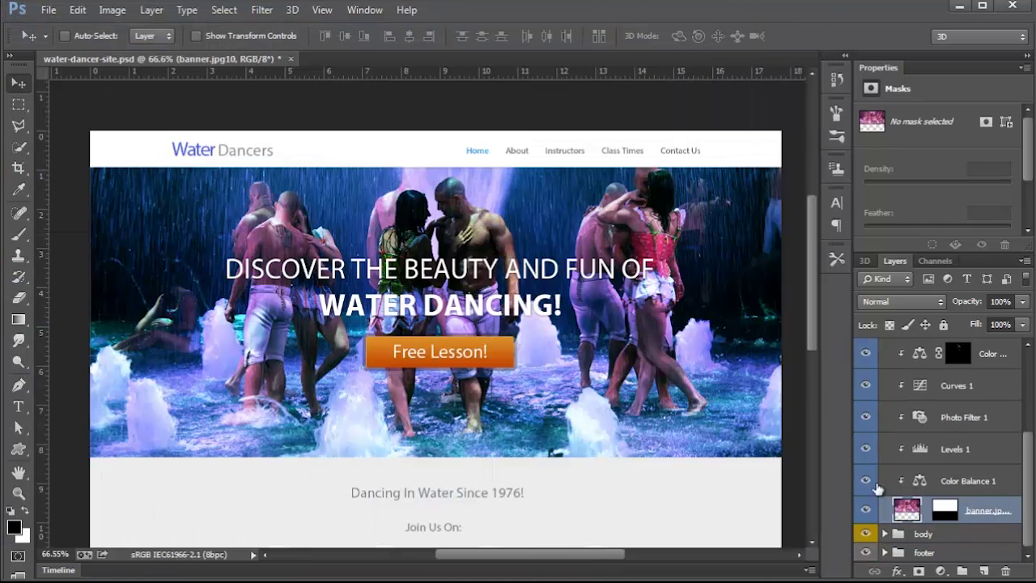